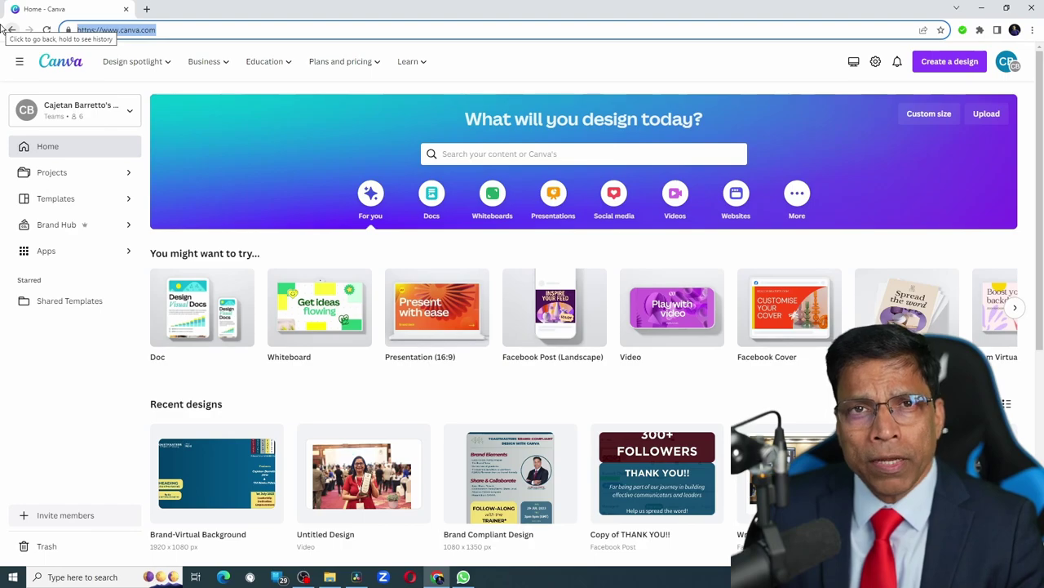
# Step: Create a landscape Facebook Post and fill its background with the dark teal brand colour
pyautogui.click(951, 63)
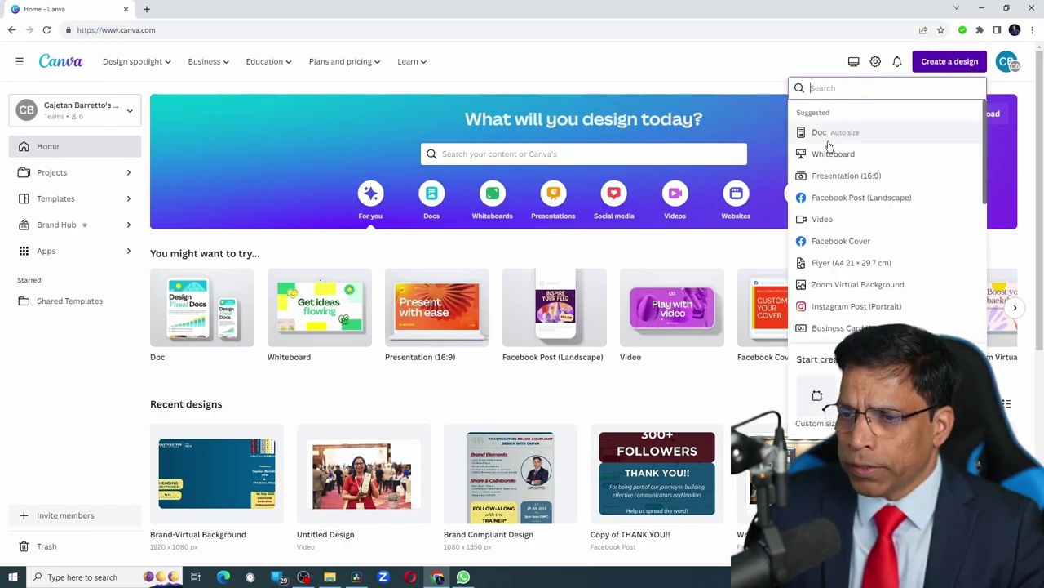
pyautogui.click(833, 200)
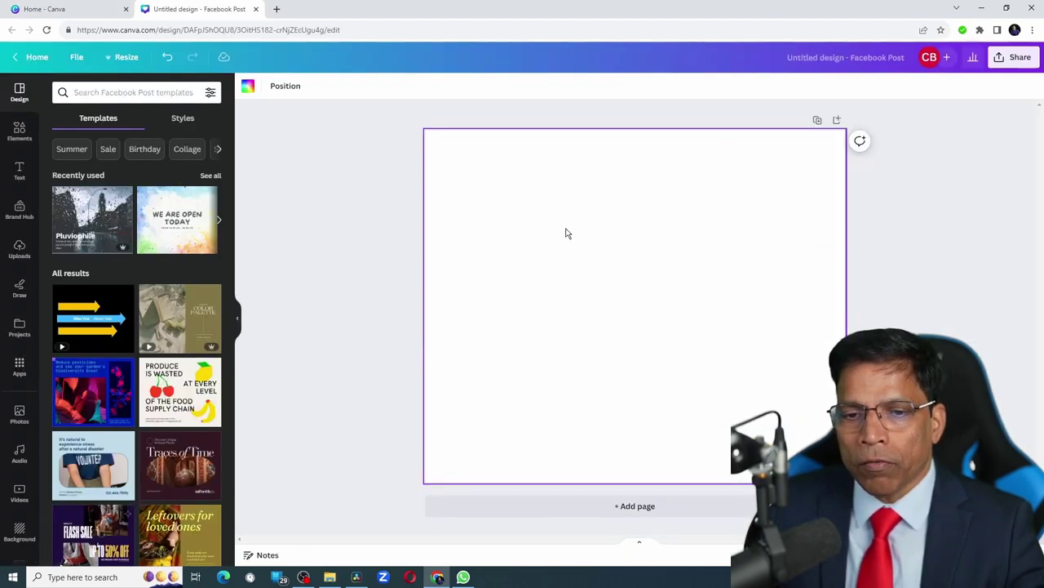
pyautogui.click(247, 86)
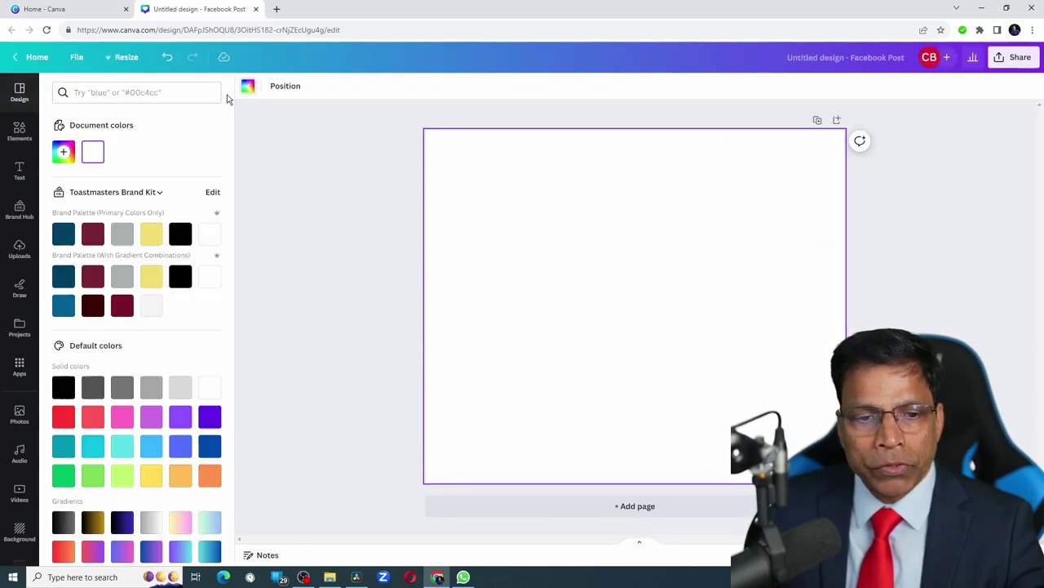
pyautogui.click(63, 235)
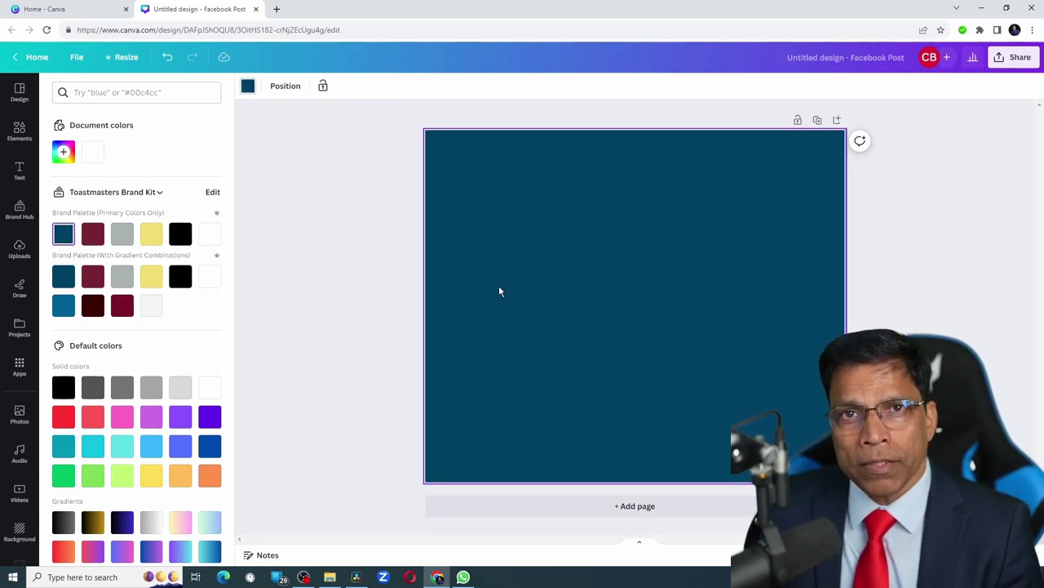
pyautogui.click(19, 249)
# Step: Add the uploaded photo of the woman holding an award and enlarge it on the page
pyautogui.click(19, 249)
pyautogui.scroll(-5, 135, 269)
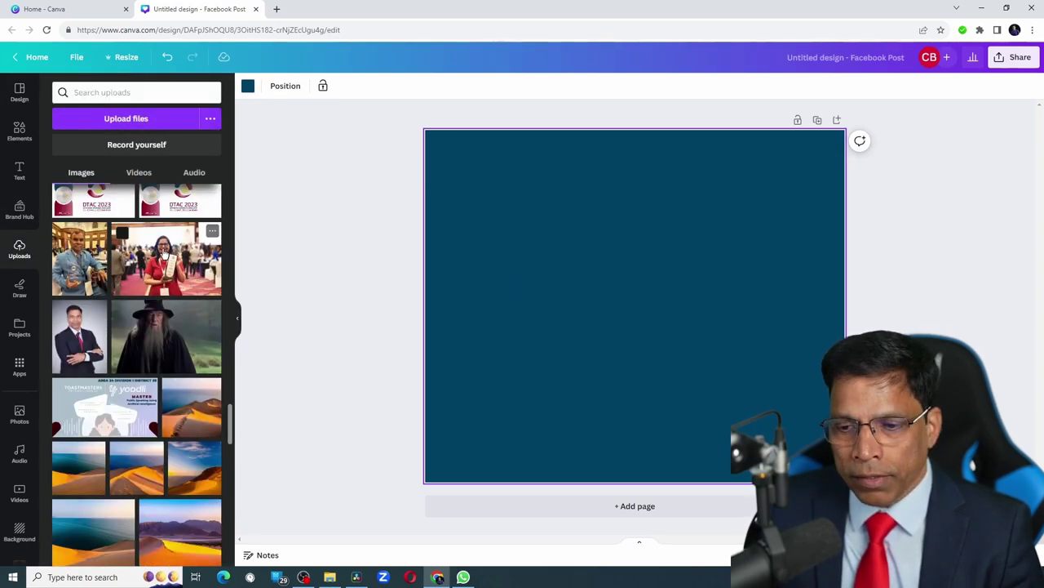
pyautogui.click(164, 254)
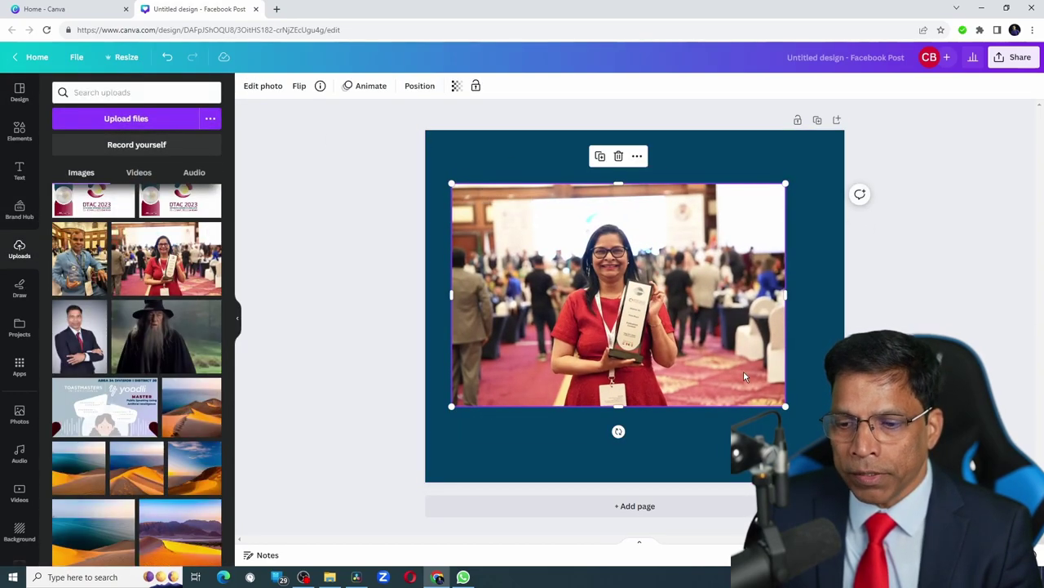
pyautogui.moveTo(785, 406); pyautogui.dragTo(822, 430)
# Step: Run BG Remover on the award photo, then leave photo editing
pyautogui.click(265, 87)
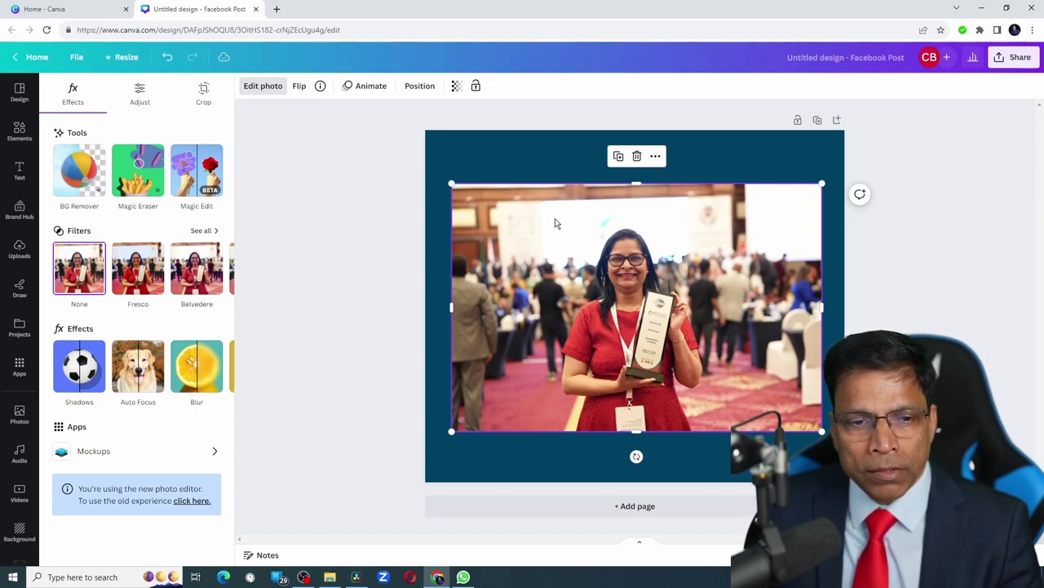
pyautogui.click(67, 168)
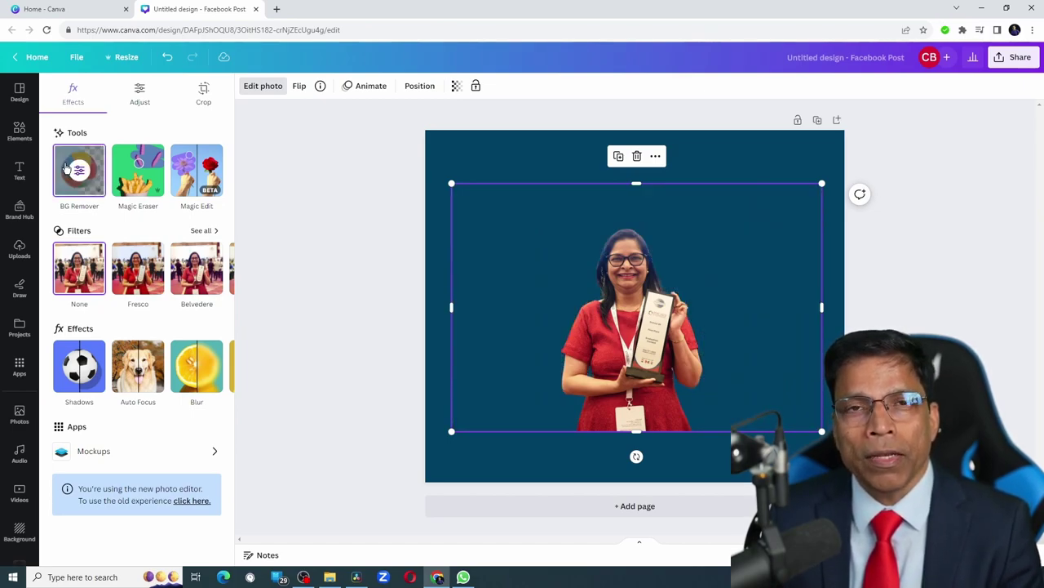
pyautogui.click(263, 86)
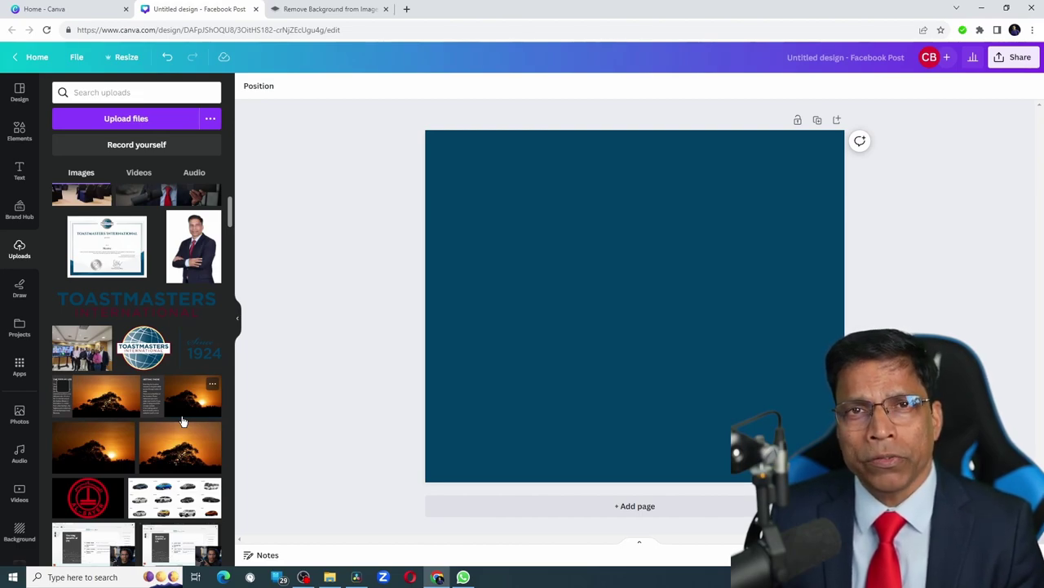
# Step: Add the group photo of eight men and strip its office background with BG Remover
pyautogui.scroll(2, 183, 420)
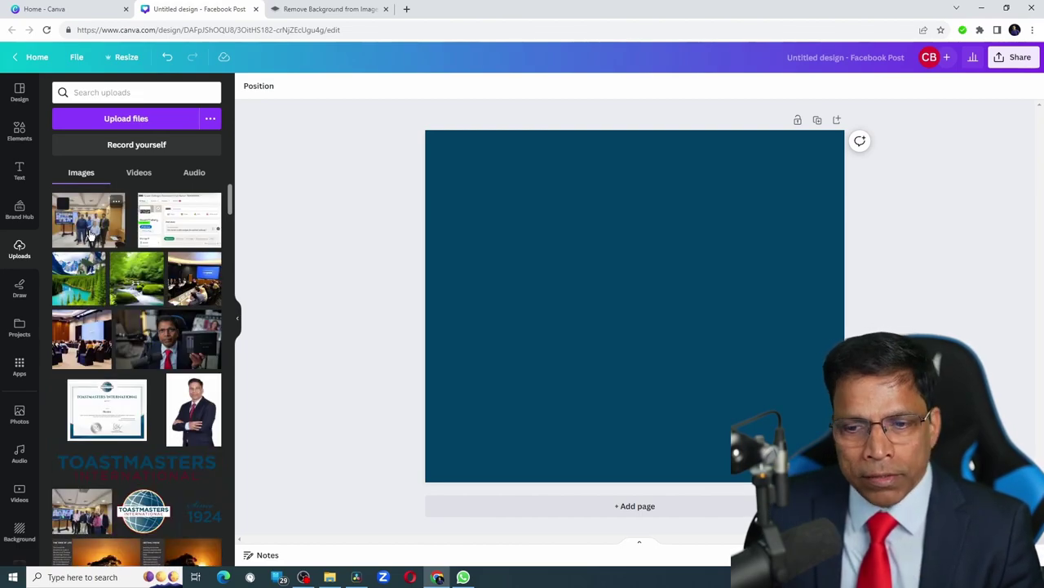
pyautogui.click(89, 236)
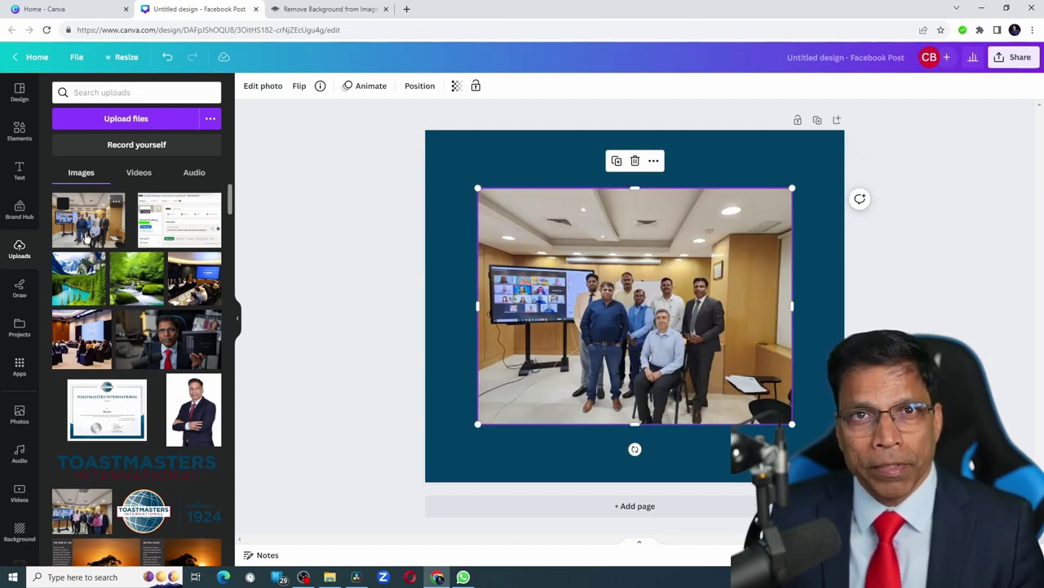
pyautogui.click(263, 86)
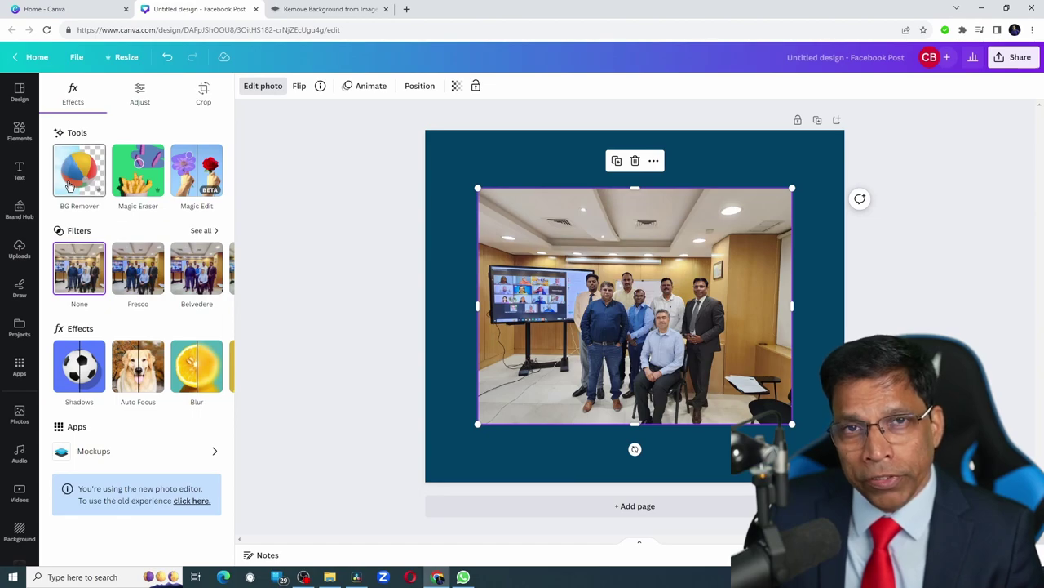
pyautogui.click(69, 186)
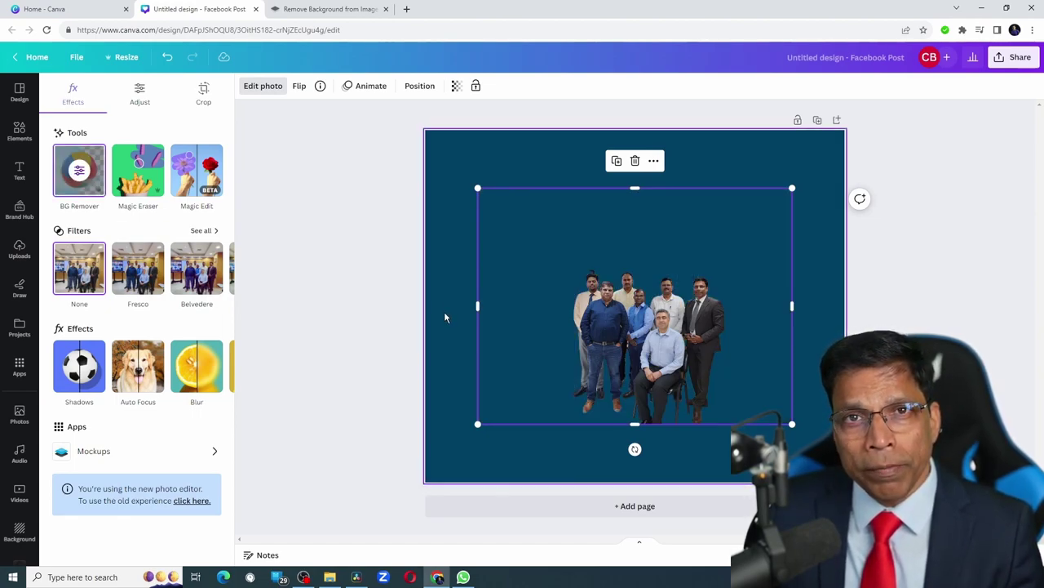
pyautogui.scroll(3, 559, 272)
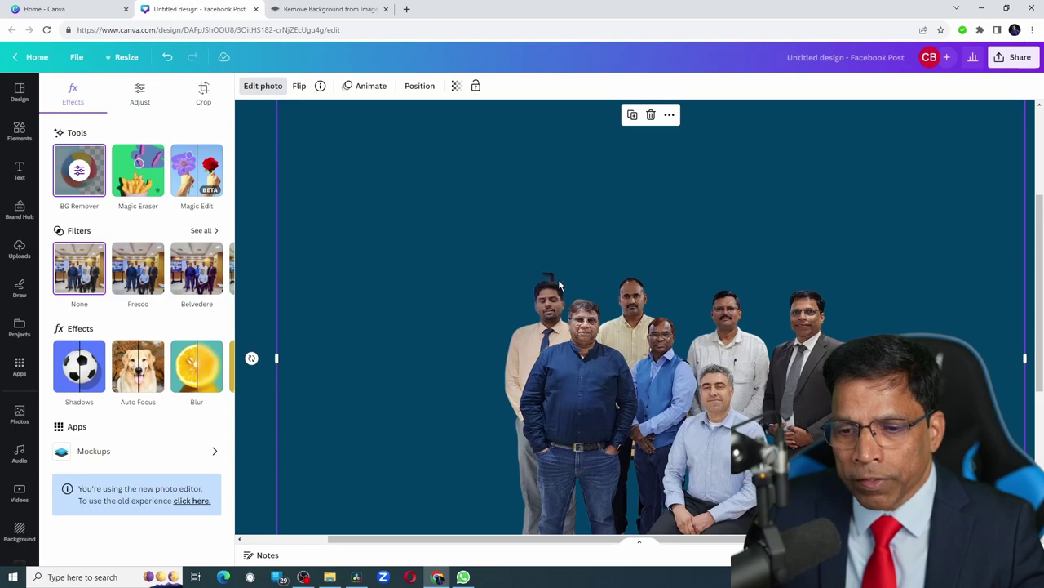
# Step: Touch up the group cut-out: restore the video-call screen with the Restore brush, then erase it again
pyautogui.click(79, 174)
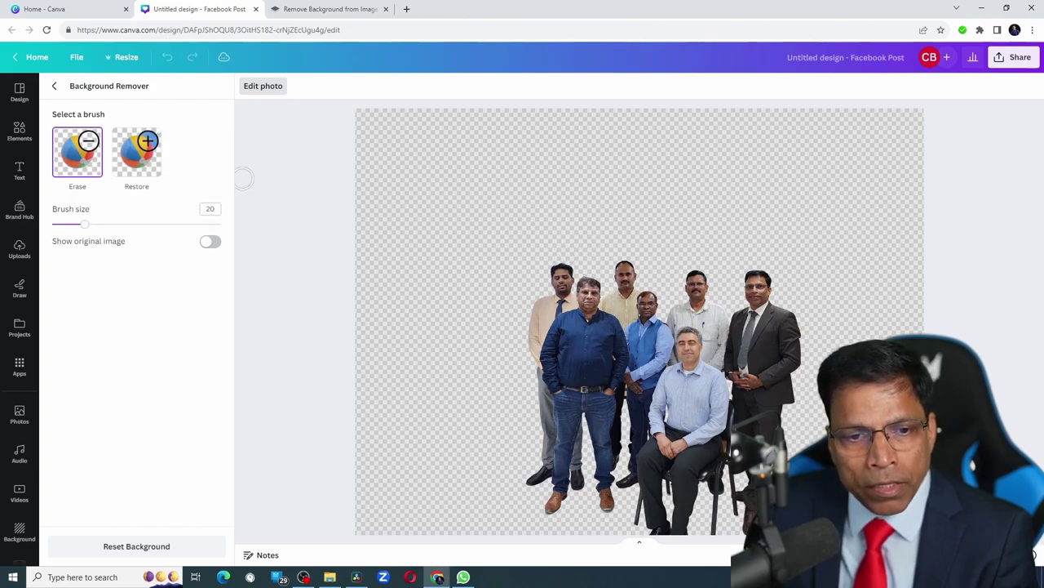
pyautogui.click(143, 168)
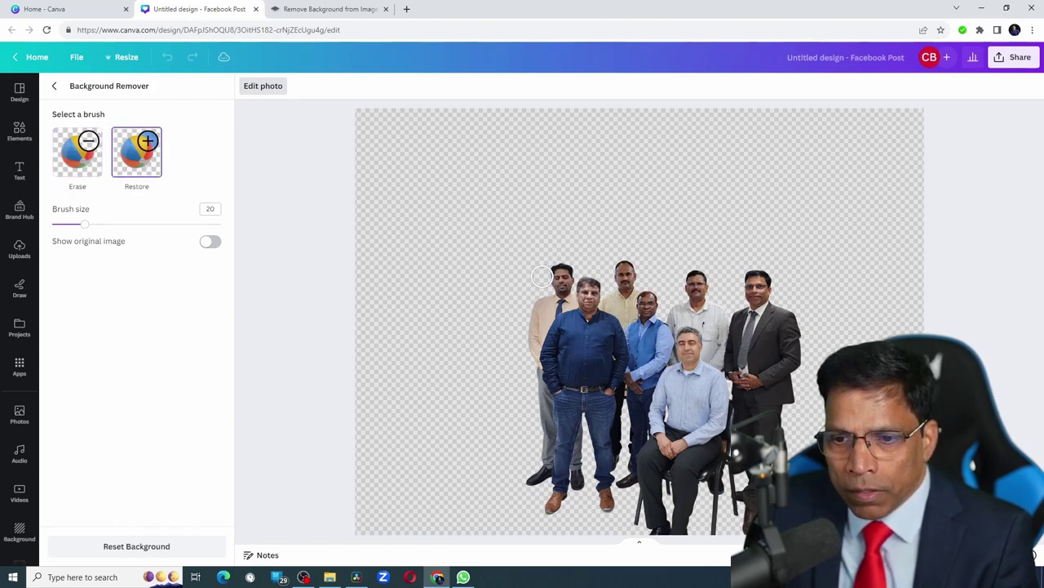
pyautogui.click(77, 155)
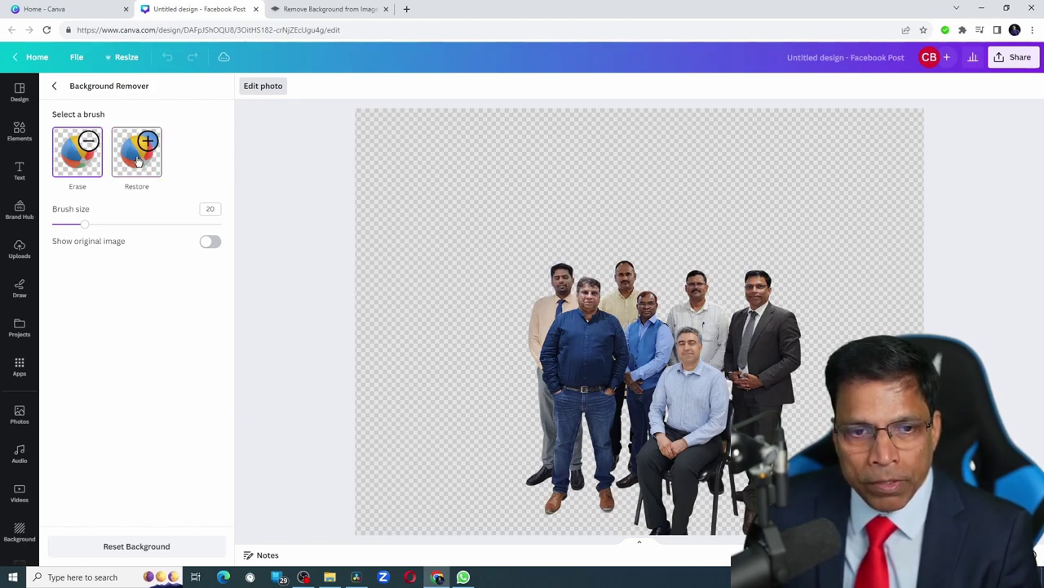
pyautogui.click(137, 159)
pyautogui.moveTo(447, 191)
pyautogui.mouseDown()
pyautogui.moveTo(511, 233)
pyautogui.moveTo(455, 269)
pyautogui.moveTo(470, 310)
pyautogui.moveTo(488, 298)
pyautogui.moveTo(471, 243)
pyautogui.moveTo(450, 312)
pyautogui.moveTo(436, 310)
pyautogui.moveTo(428, 275)
pyautogui.moveTo(399, 310)
pyautogui.moveTo(396, 349)
pyautogui.moveTo(396, 319)
pyautogui.moveTo(437, 229)
pyautogui.moveTo(492, 293)
pyautogui.moveTo(508, 334)
pyautogui.mouseUp()
pyautogui.click(76, 167)
pyautogui.click(430, 247)
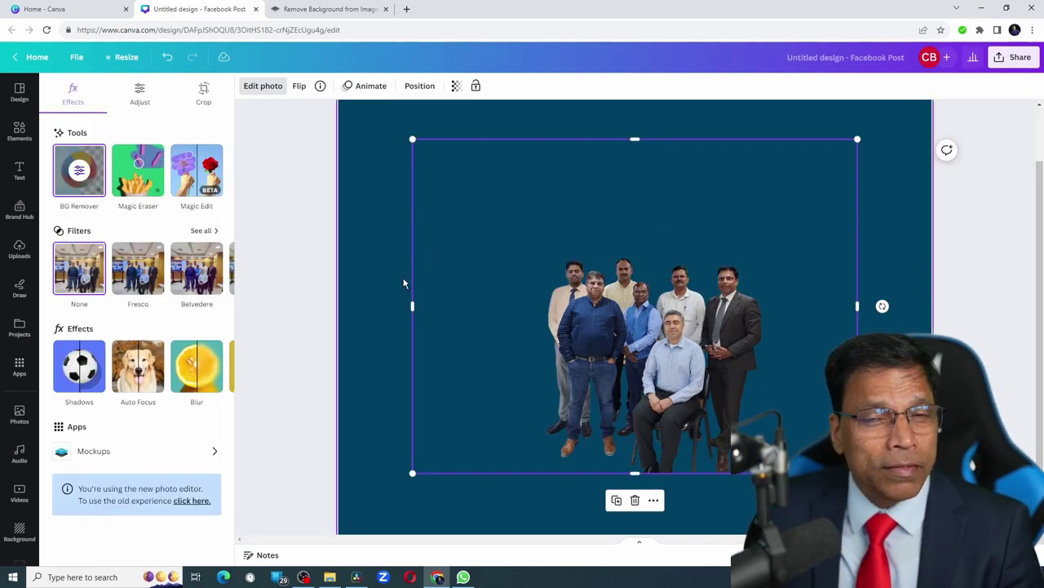
# Step: Delete the group cut-out and add the photo of the suited man
pyautogui.press('Delete')
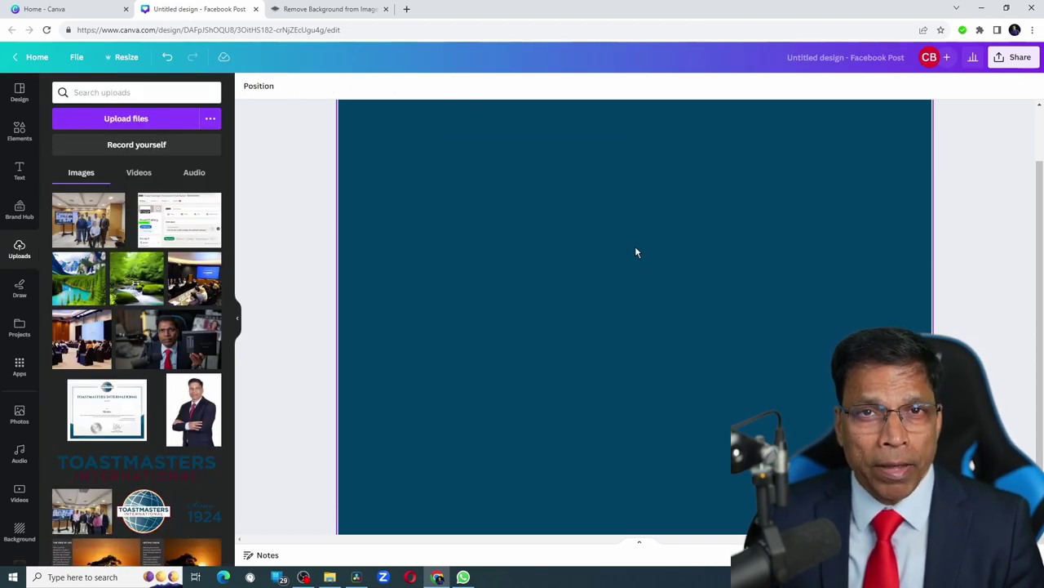
pyautogui.scroll(-3, 19, 327)
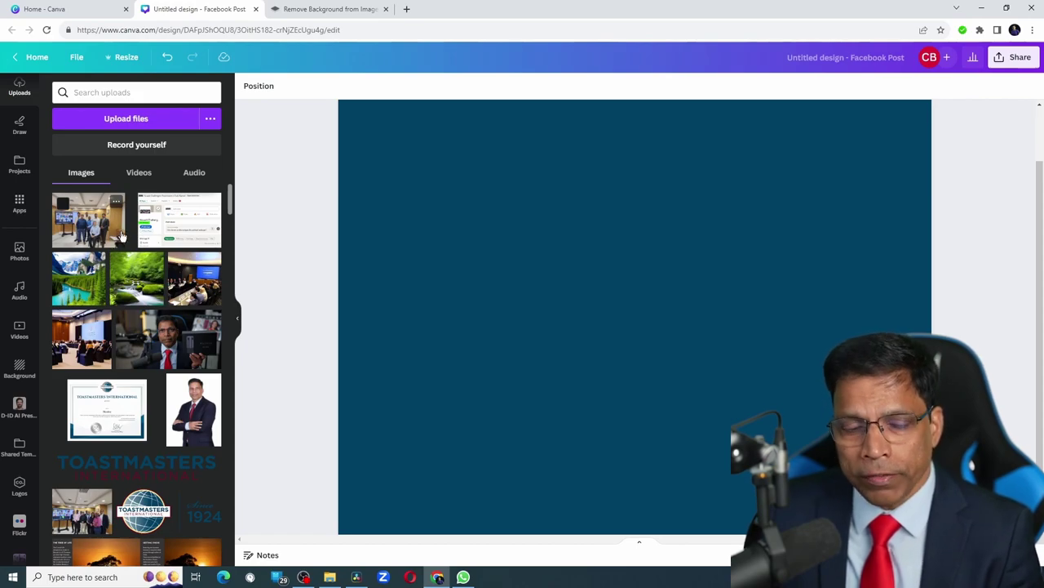
pyautogui.scroll(-5, 126, 239)
pyautogui.click(176, 228)
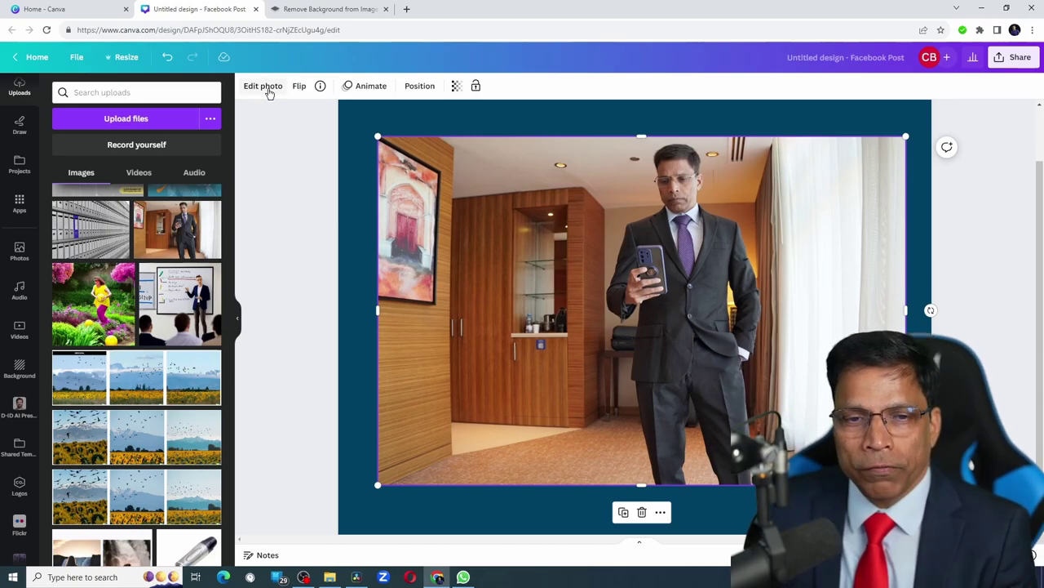
# Step: Use Magic Eraser at brush size 26 to remove the shelf items and the dark object by his hand
pyautogui.click(266, 88)
pyautogui.click(149, 178)
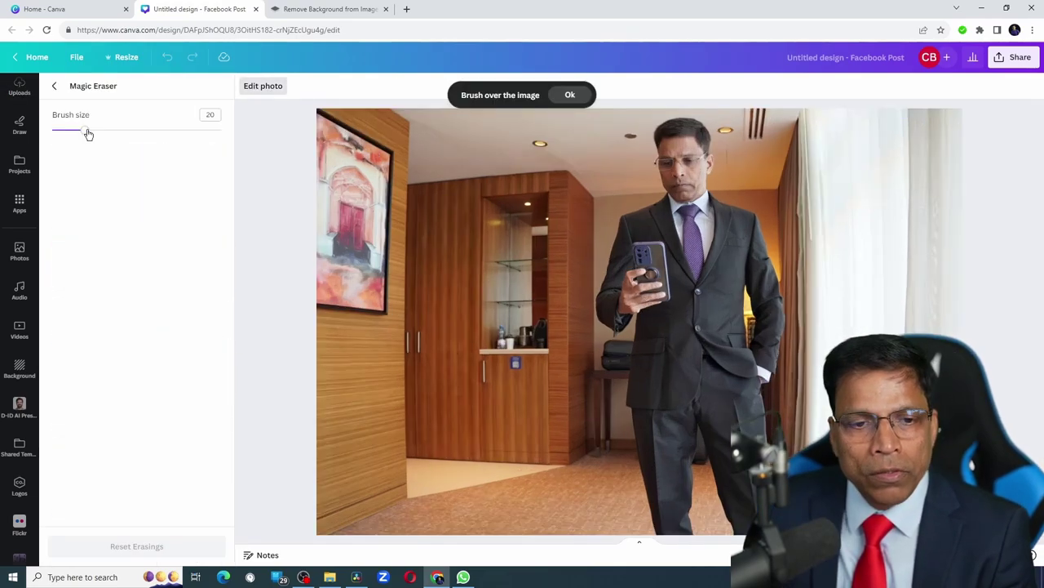
pyautogui.moveTo(89, 134); pyautogui.dragTo(95, 130)
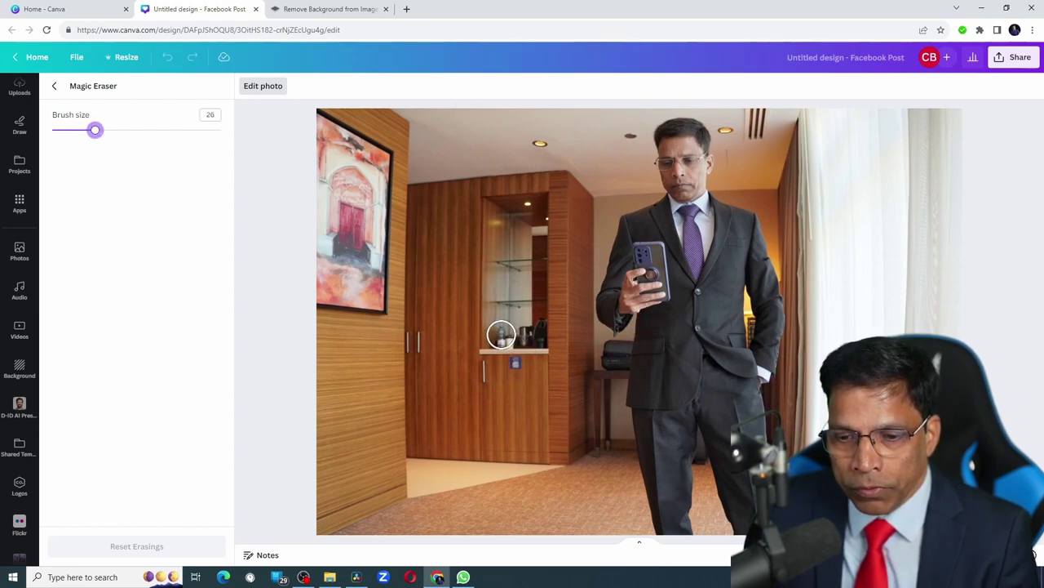
pyautogui.moveTo(502, 334)
pyautogui.mouseDown()
pyautogui.moveTo(527, 334)
pyautogui.moveTo(512, 336)
pyautogui.mouseUp()
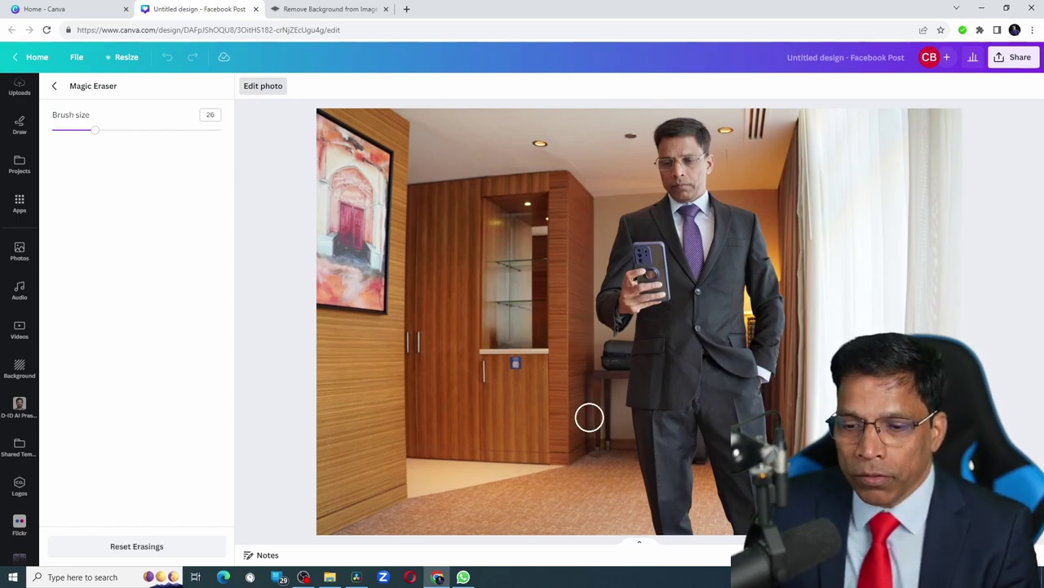
pyautogui.moveTo(619, 346); pyautogui.dragTo(618, 353)
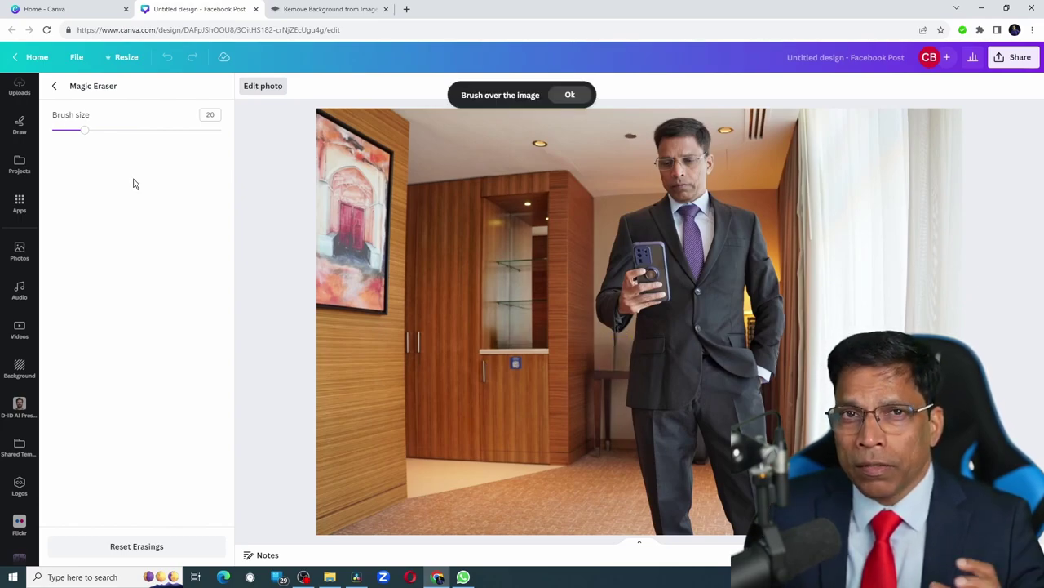
pyautogui.click(55, 87)
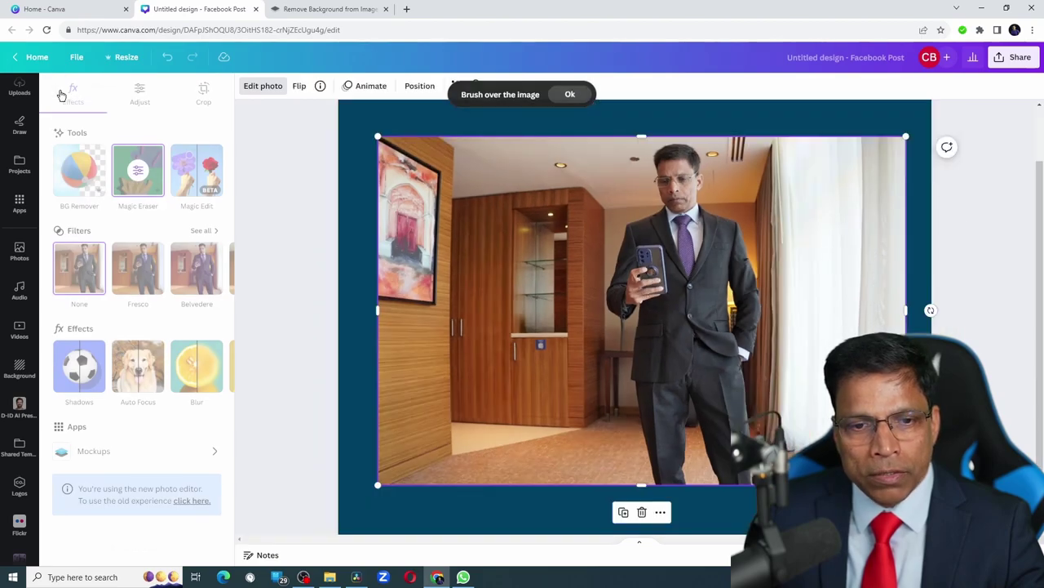
# Step: In Magic Edit, brush over the coffee machine on the cabinet shelf and continue to the prompt
pyautogui.click(192, 165)
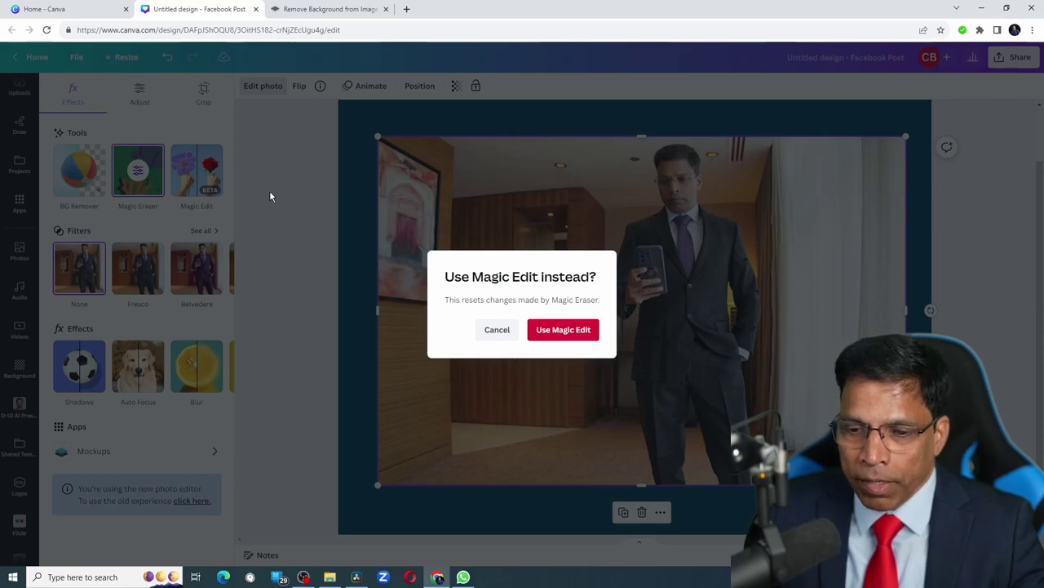
pyautogui.click(565, 331)
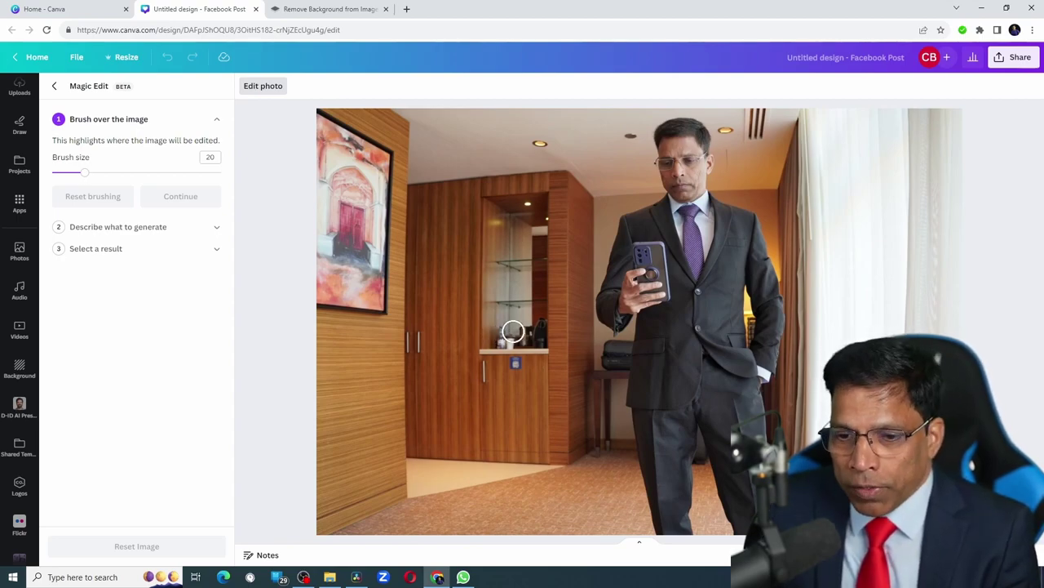
pyautogui.click(503, 330)
pyautogui.moveTo(504, 330)
pyautogui.mouseDown()
pyautogui.moveTo(529, 329)
pyautogui.moveTo(536, 317)
pyautogui.moveTo(536, 339)
pyautogui.moveTo(508, 335)
pyautogui.moveTo(497, 310)
pyautogui.mouseUp()
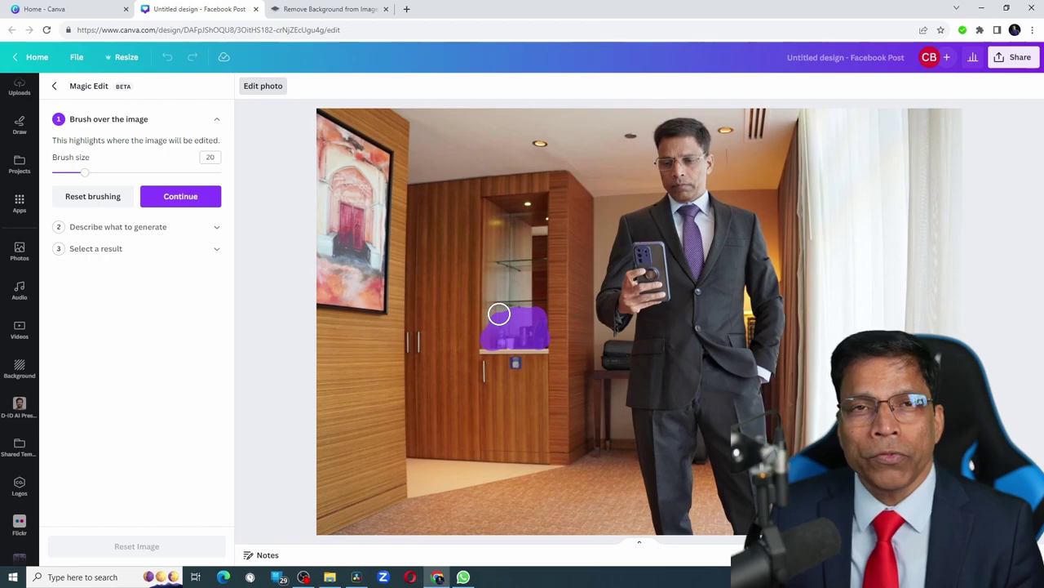
pyautogui.click(179, 197)
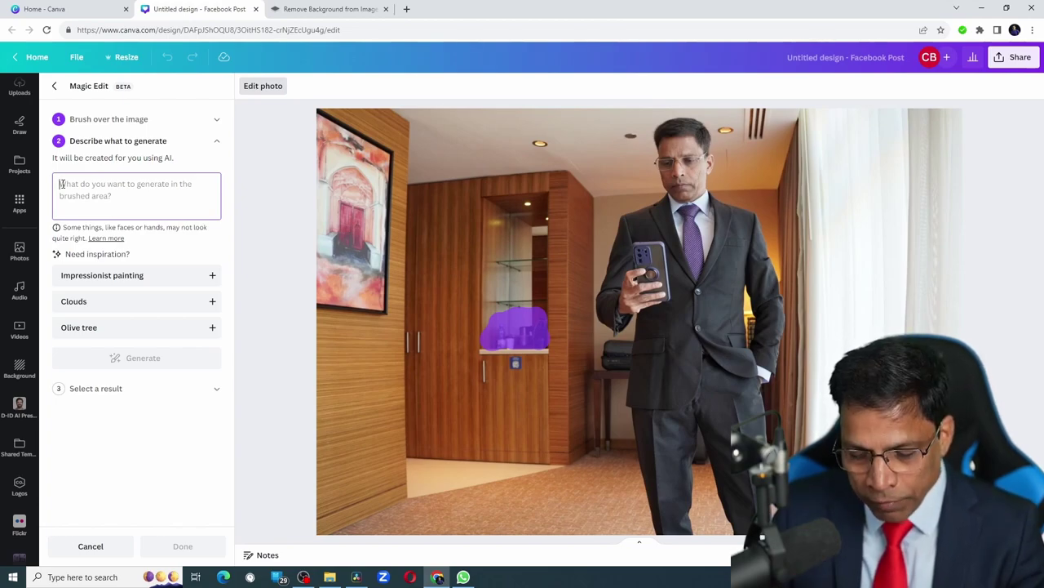
# Step: Generate results from a colorful flower vase prompt and try the purple flowers result
pyautogui.write('A colorful flower vase')
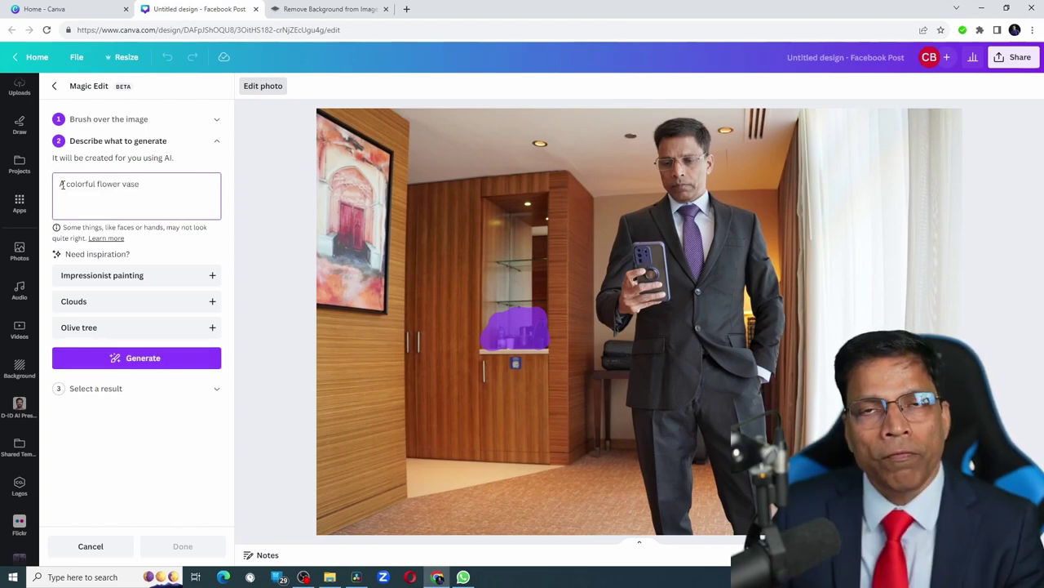
pyautogui.click(131, 365)
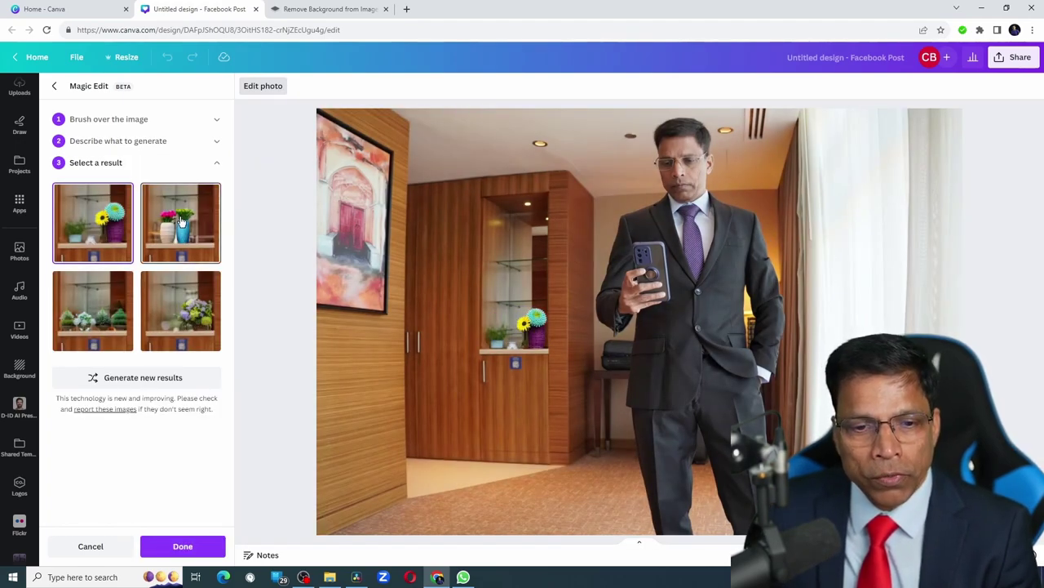
pyautogui.click(181, 221)
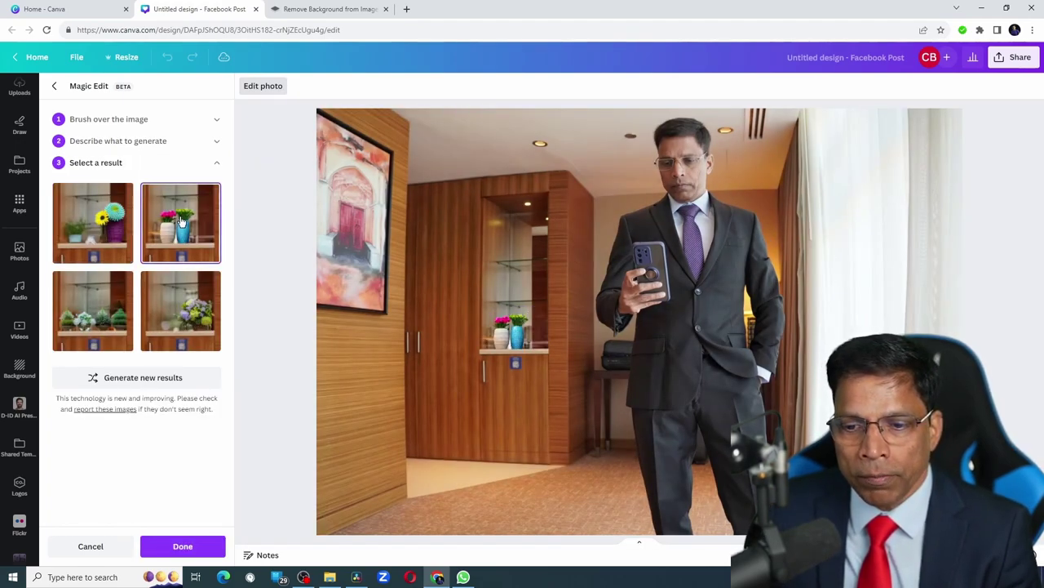
pyautogui.click(189, 305)
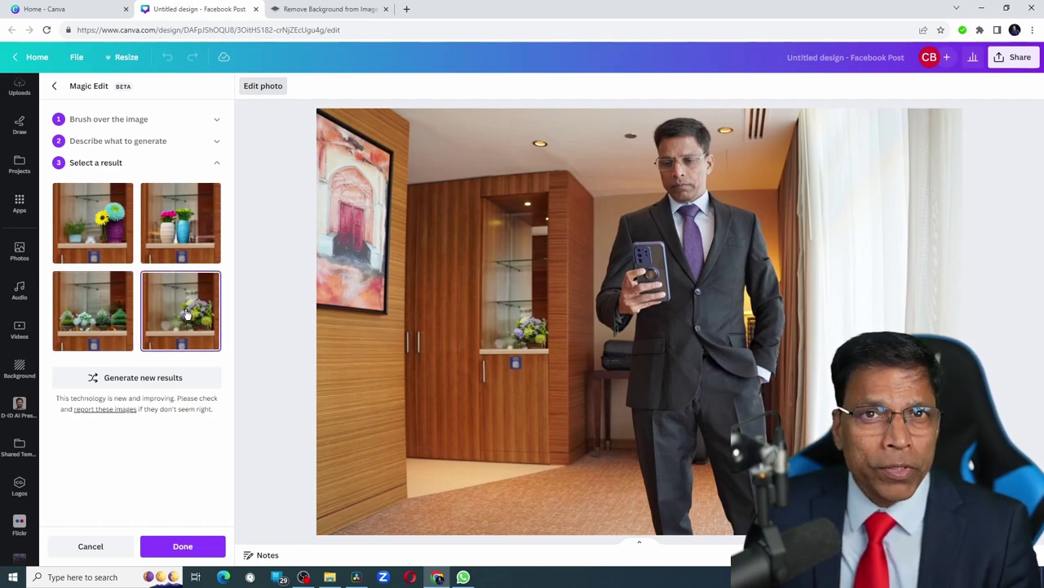
# Step: Generate new results and apply the small green potted plant to the shelf
pyautogui.click(137, 380)
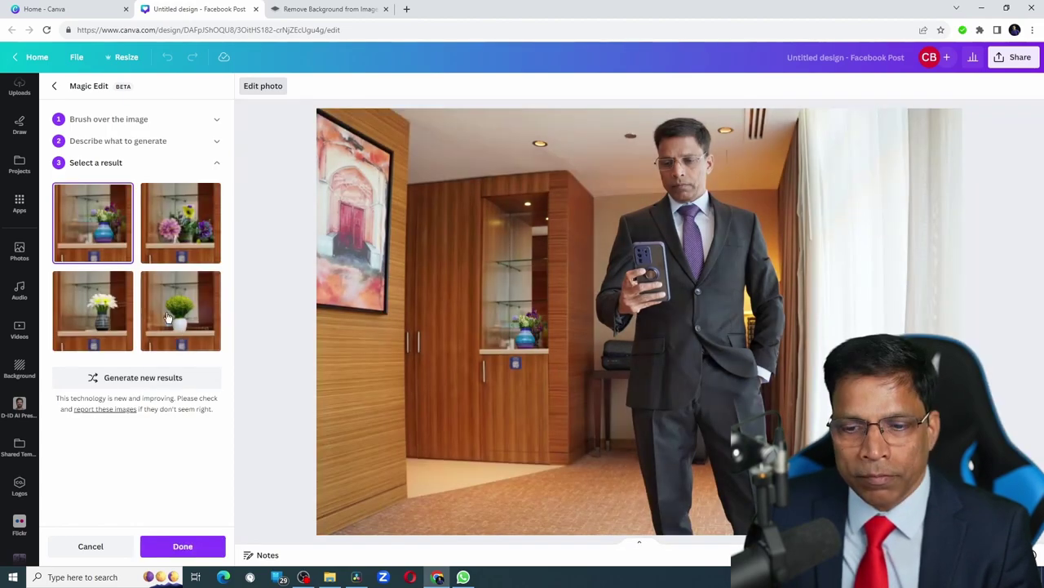
pyautogui.click(178, 314)
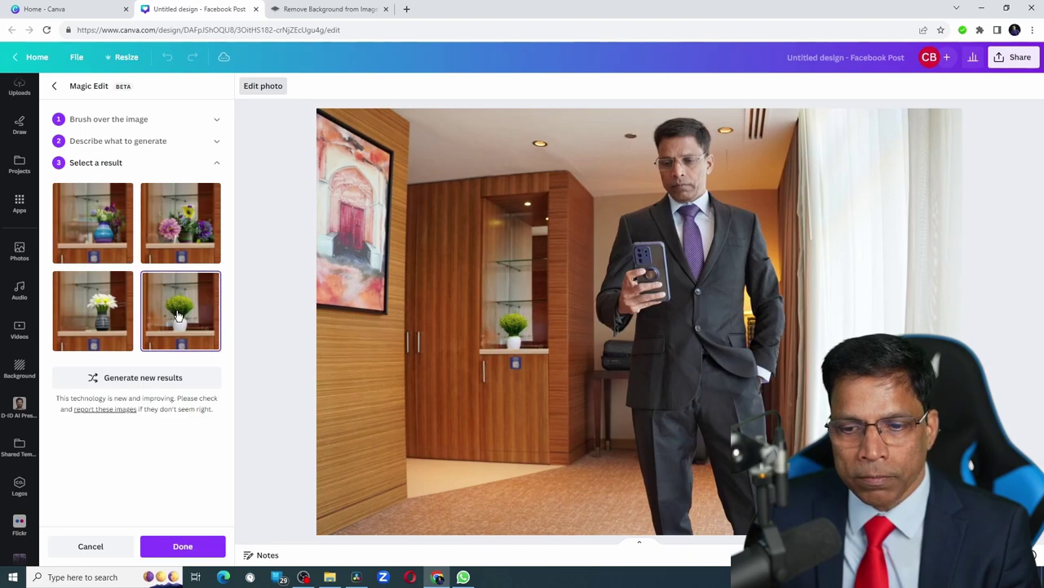
pyautogui.click(195, 549)
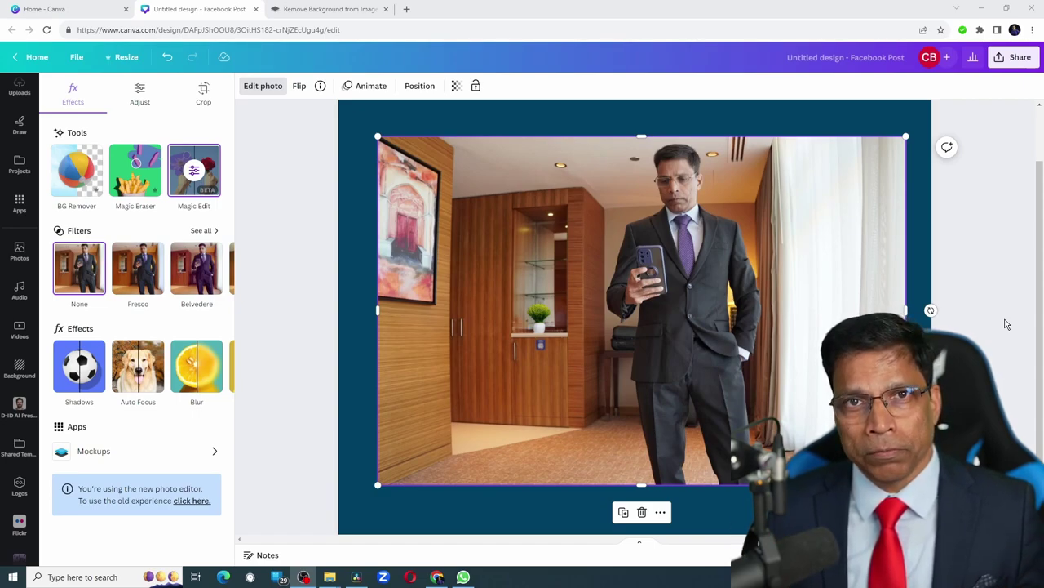
# Step: Delete the man's photo and open the Text to Image app from Apps
pyautogui.press('Delete')
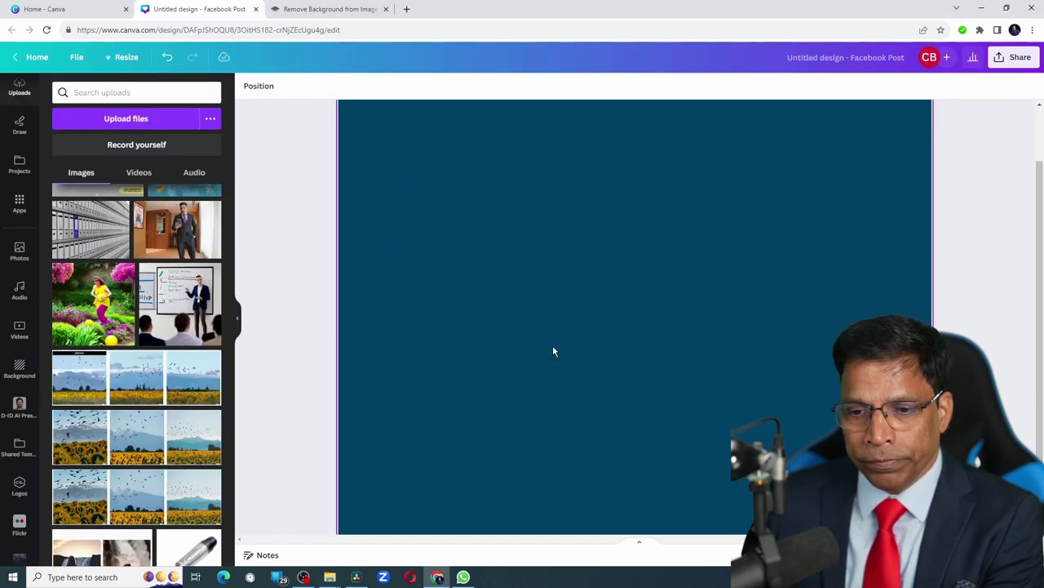
pyautogui.scroll(3, 20, 106)
pyautogui.click(18, 91)
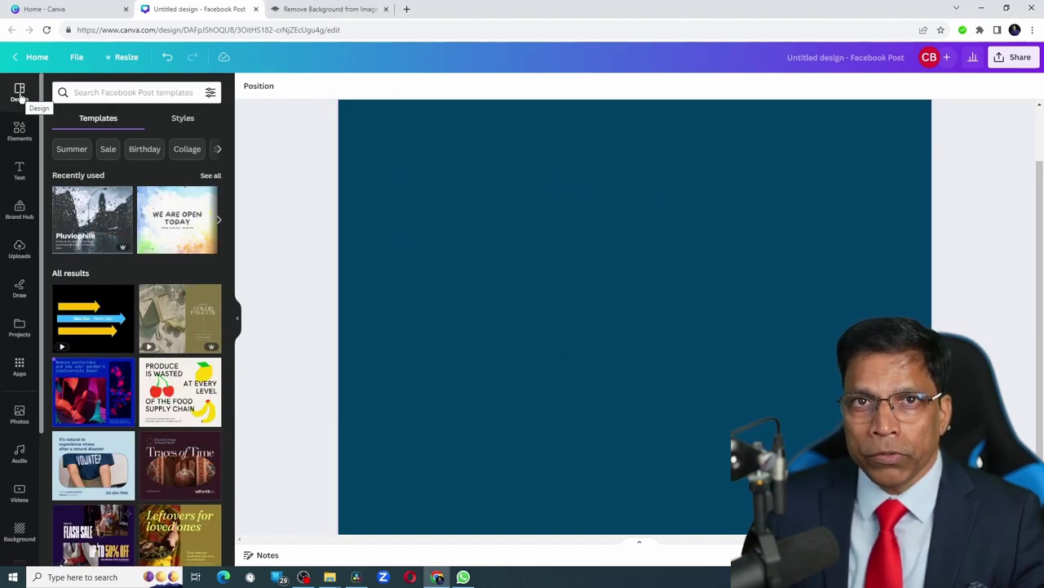
pyautogui.scroll(-2, 16, 107)
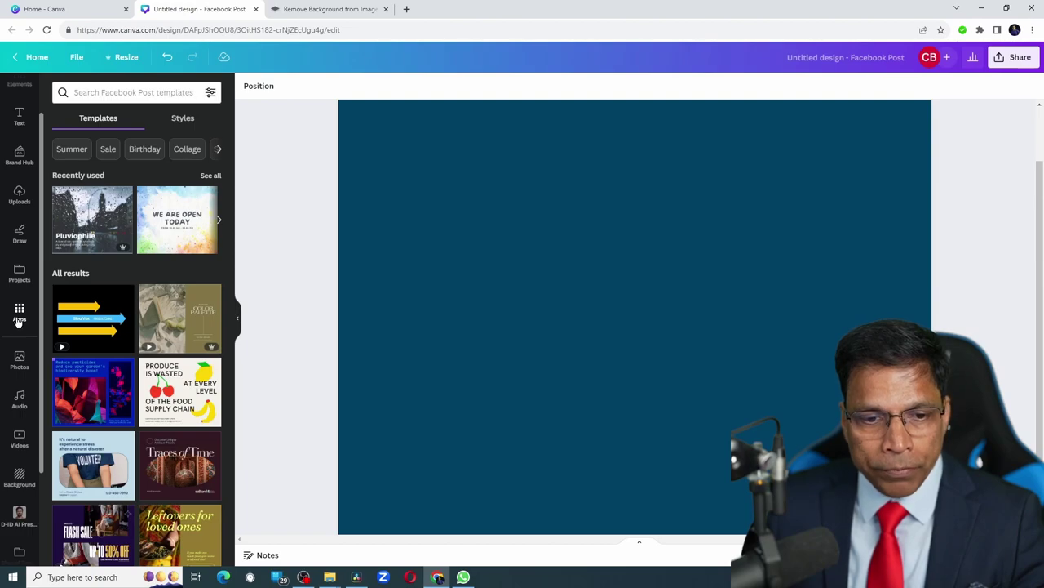
pyautogui.click(19, 314)
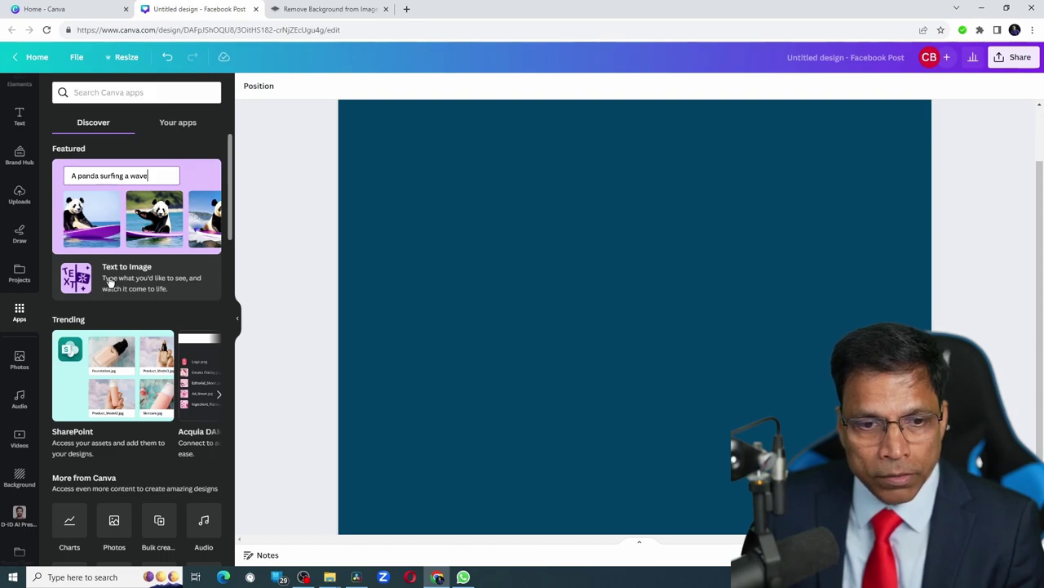
pyautogui.click(111, 281)
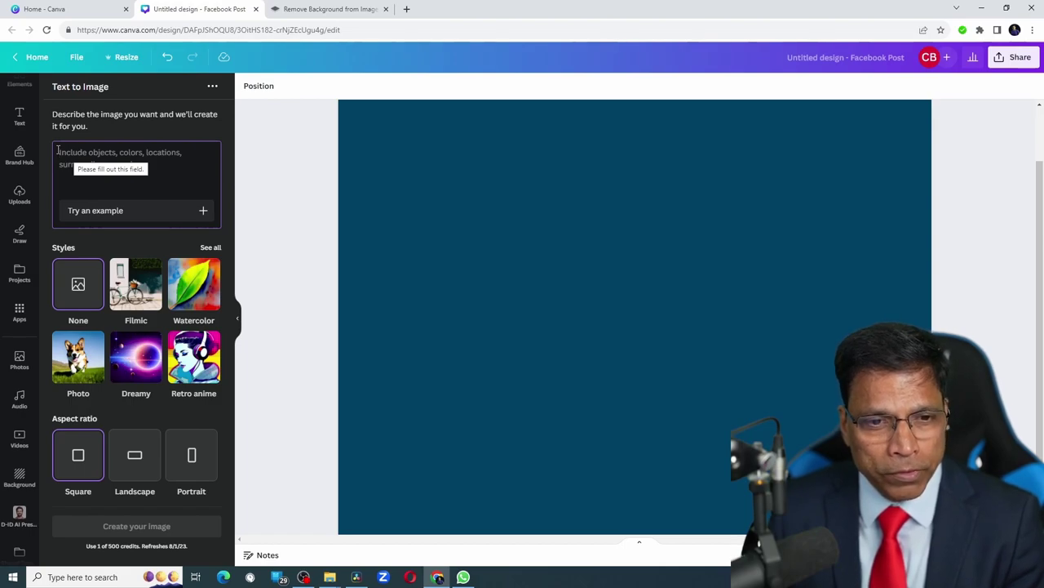
# Step: Paste the lush forest, small river and snow-capped mountains description and create the images
pyautogui.write('A lush green forest with small river passing through. Background is snow capped mountains.')
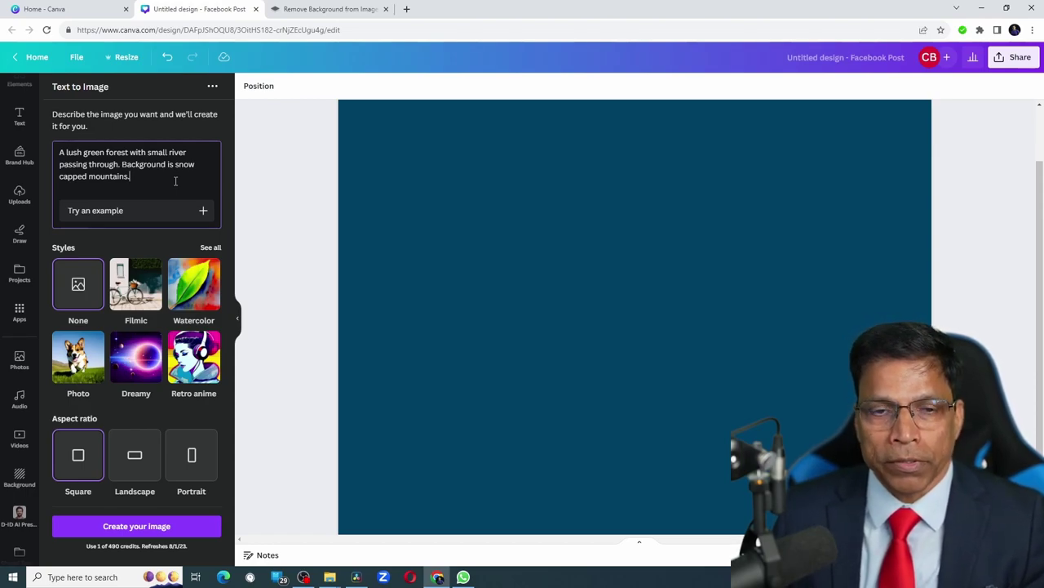
pyautogui.click(134, 527)
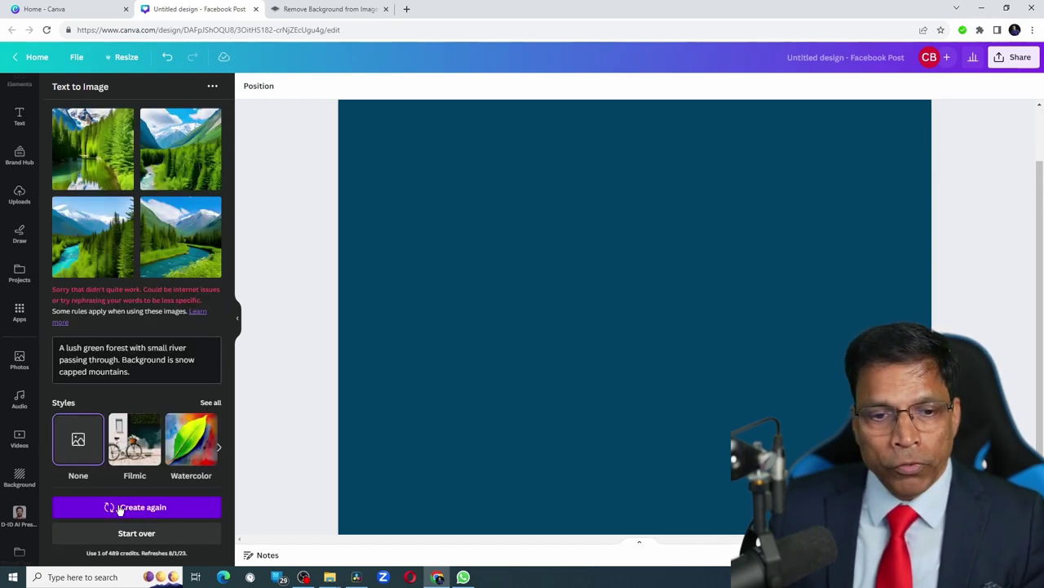
# Step: Add generated forest images, delete an unwanted one, and move the valley river image toward the centre
pyautogui.click(96, 152)
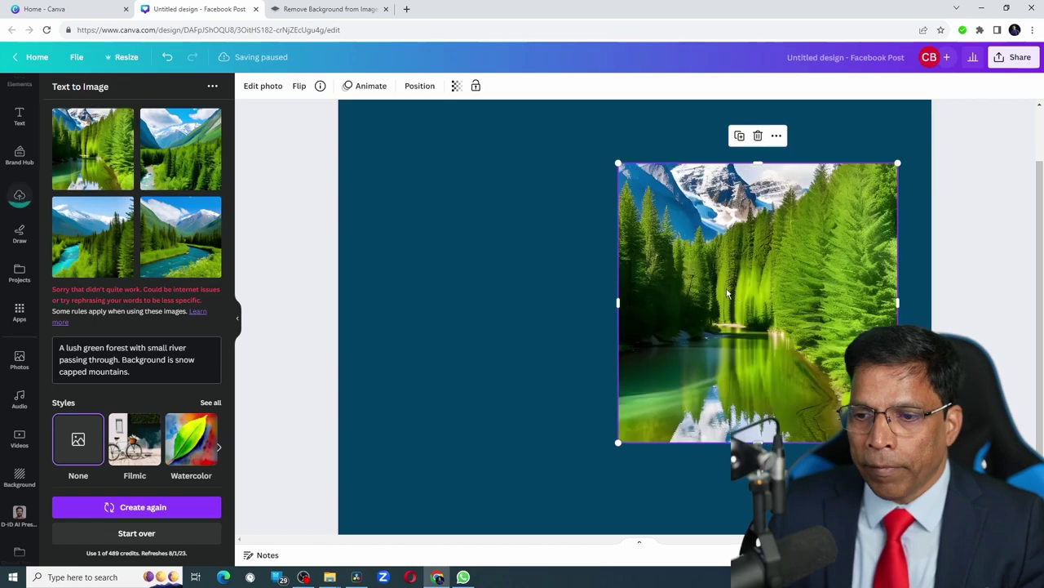
pyautogui.click(169, 145)
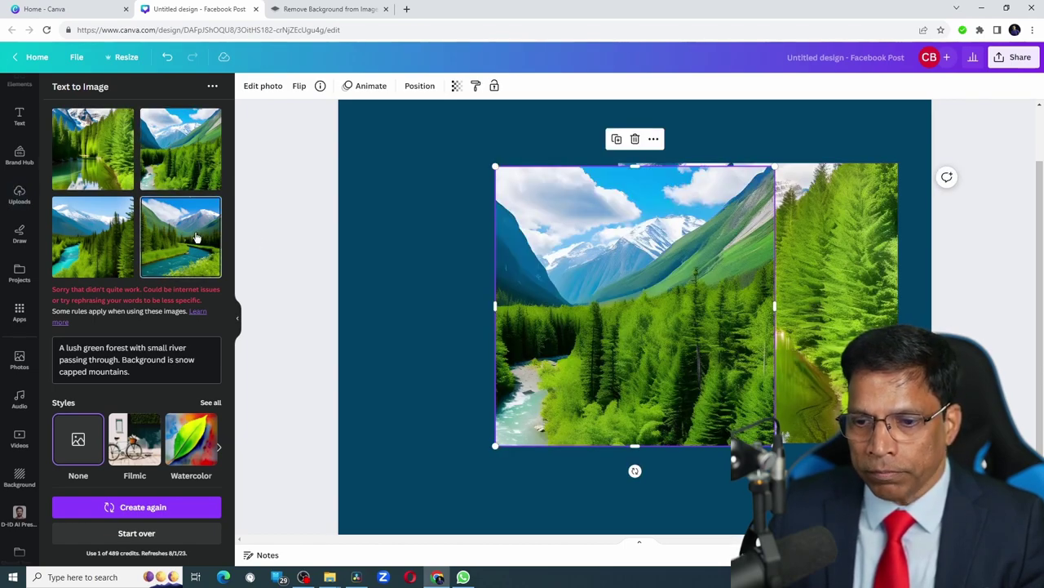
pyautogui.click(196, 237)
pyautogui.click(734, 244)
pyautogui.press('Delete')
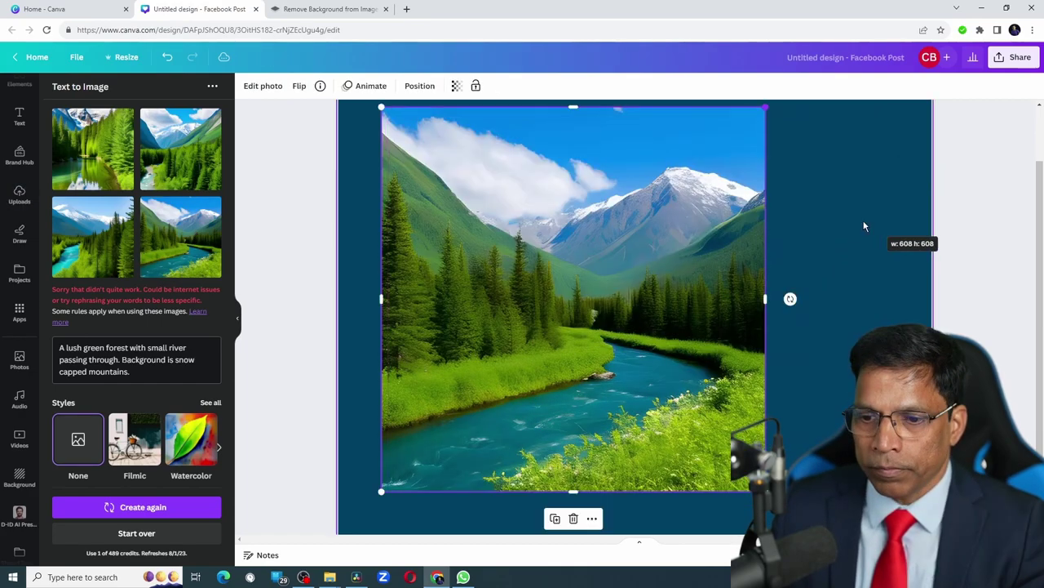
pyautogui.moveTo(631, 232); pyautogui.dragTo(687, 259)
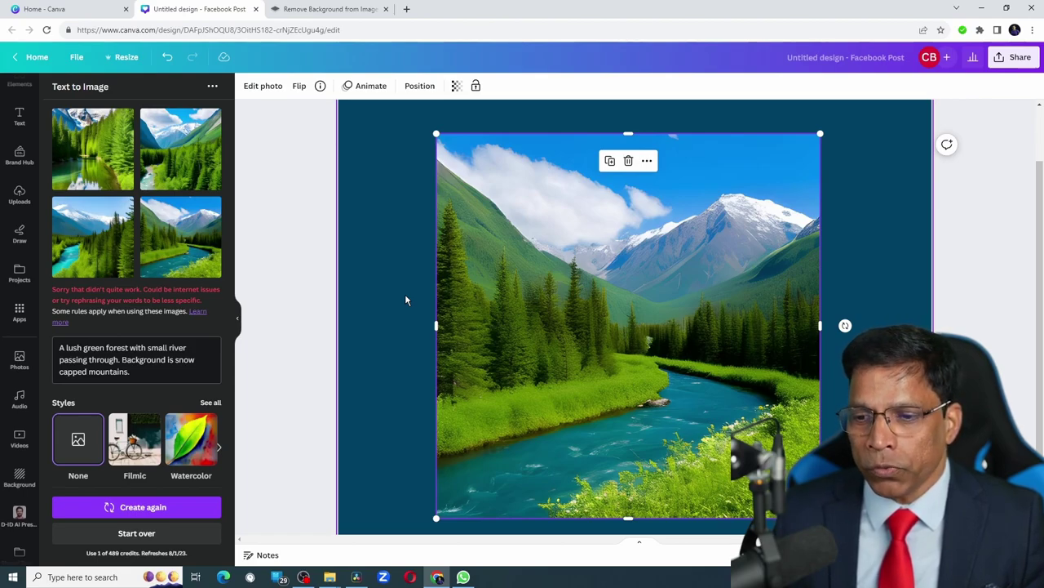
# Step: From the Canva home page, create a new blank Presentation (16:9) design
pyautogui.click(36, 58)
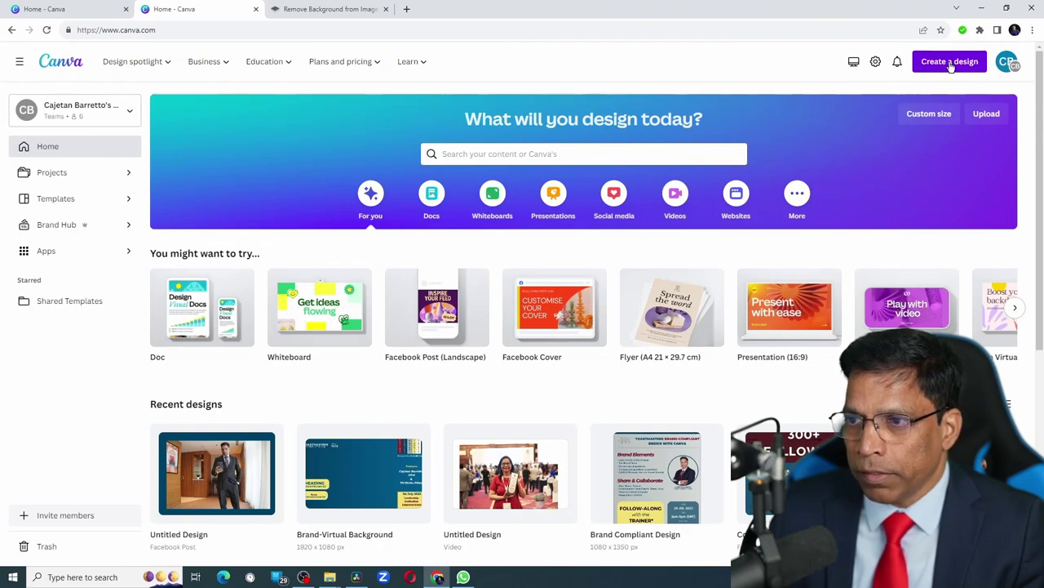
pyautogui.click(951, 65)
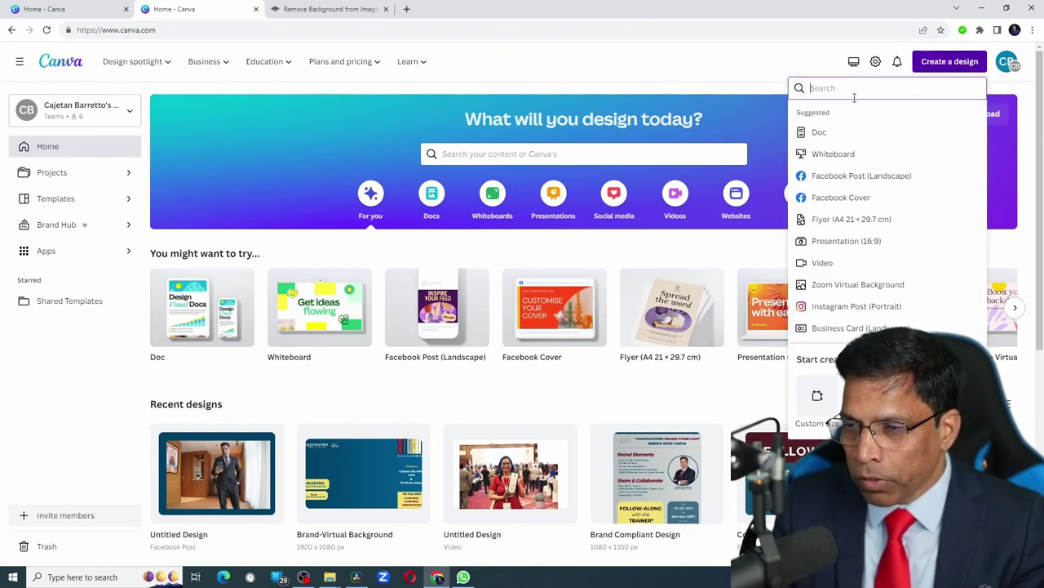
pyautogui.write('presentation')
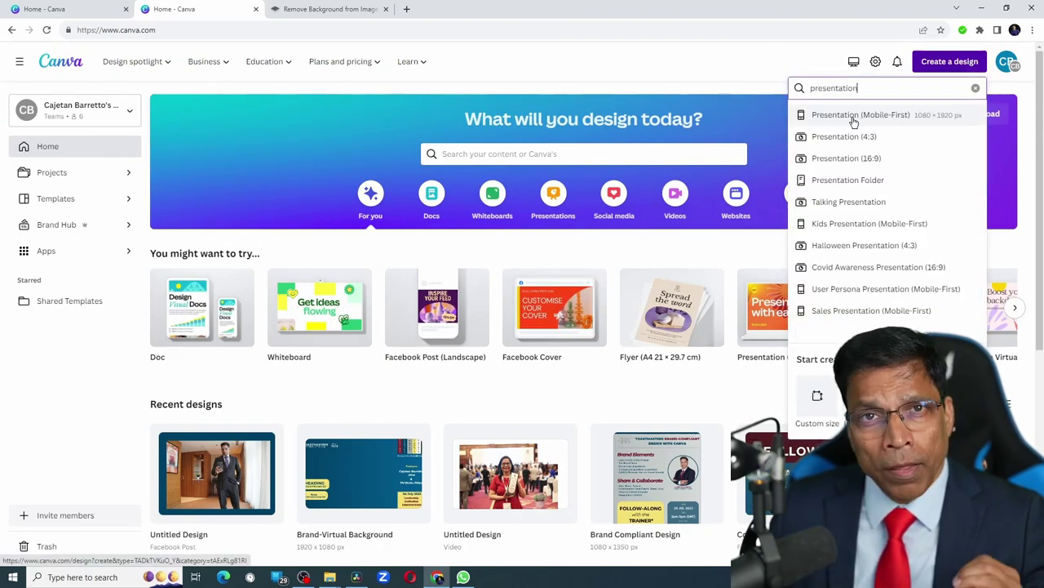
pyautogui.click(841, 164)
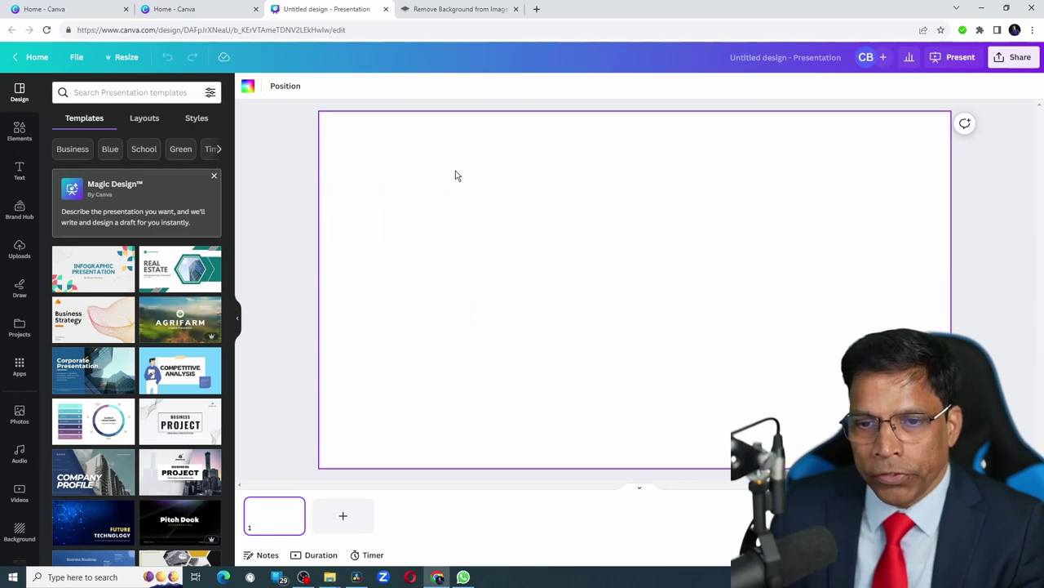
# Step: Fill the slide background with the maroon brand colour and bring up Canva Assistant's AI actions
pyautogui.click(250, 87)
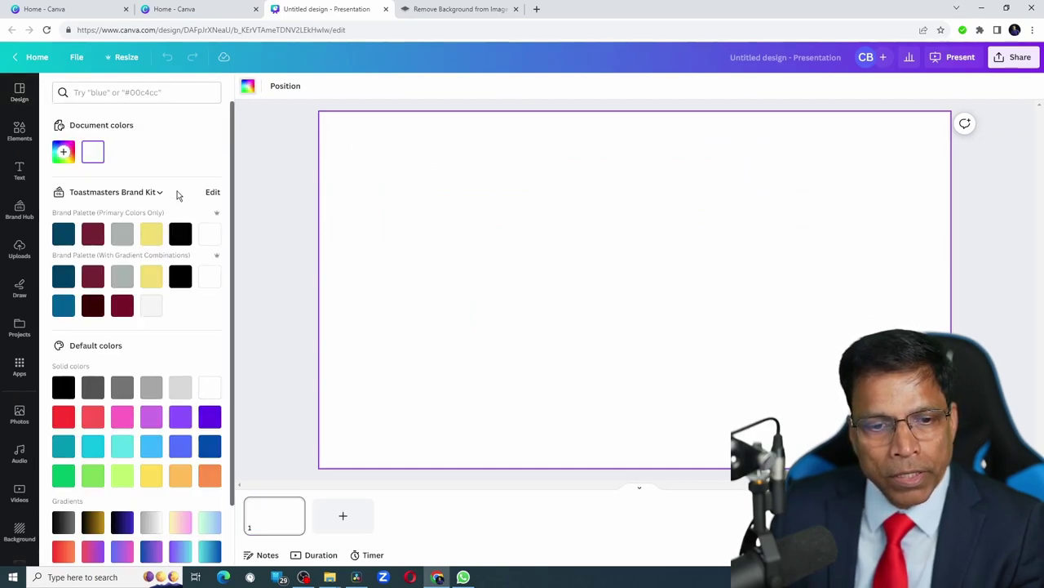
pyautogui.click(93, 234)
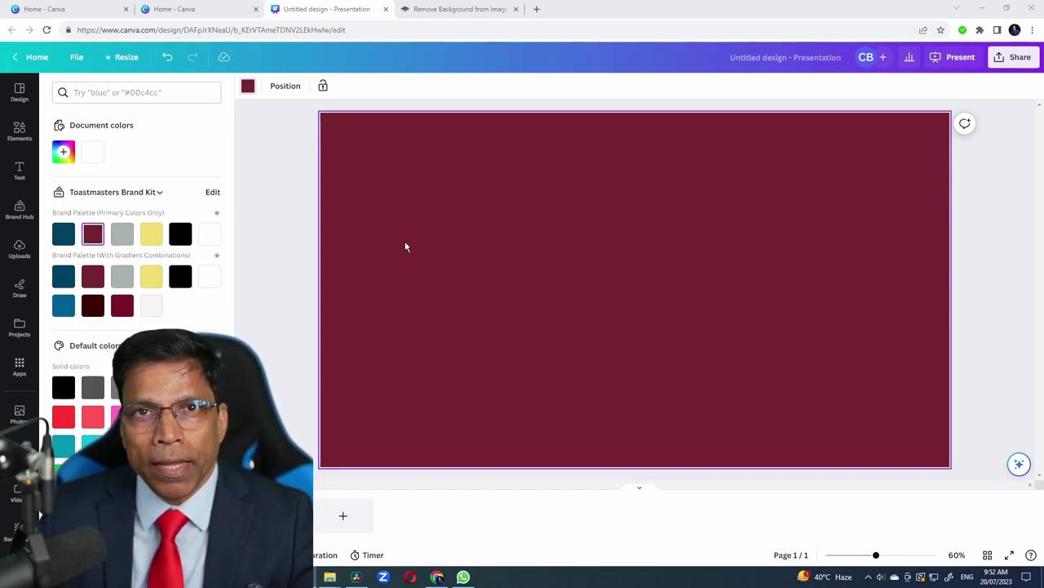
pyautogui.click(1020, 465)
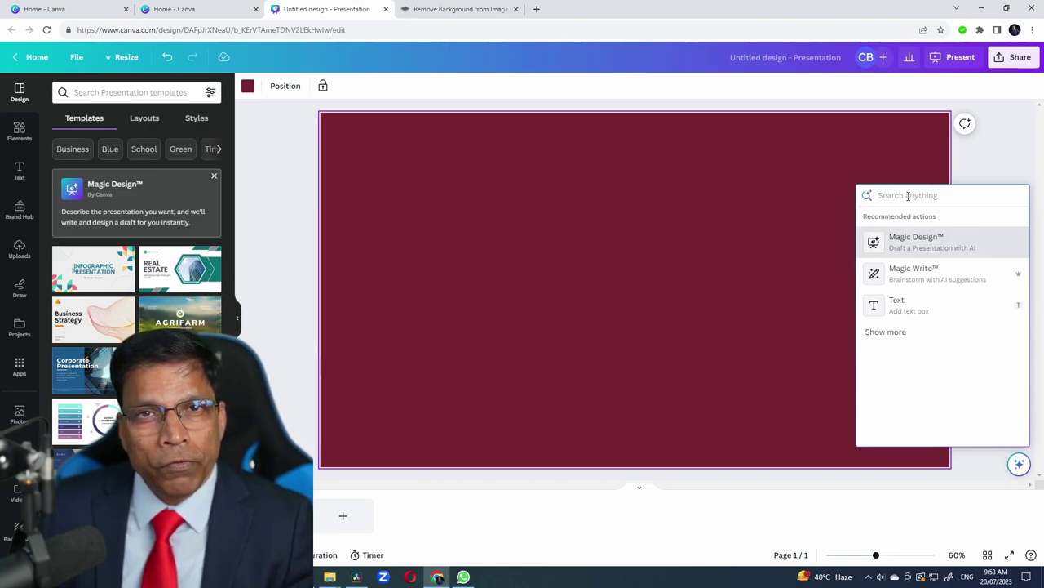
# Step: Generate a Magic Design draft on five Emotional Intelligence benefits in the blue-purple style
pyautogui.click(909, 241)
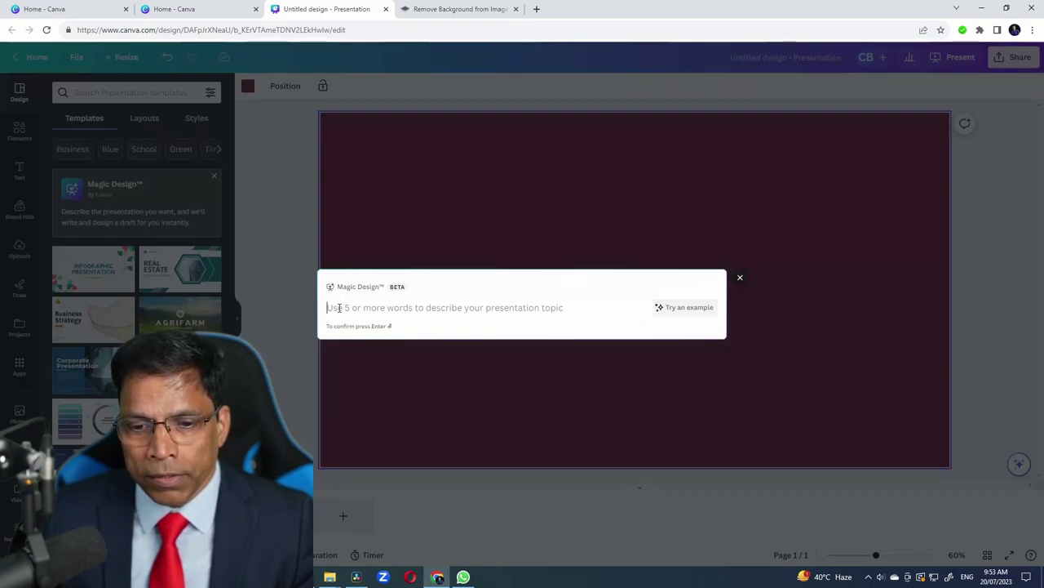
pyautogui.write('Highlight 5 key benefits of Emotional Intelligence.')
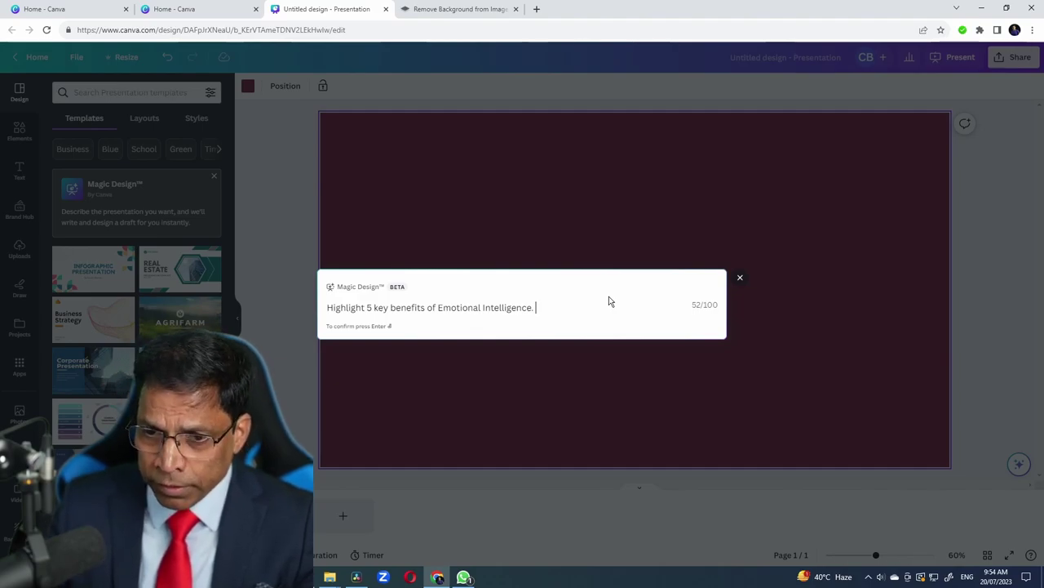
pyautogui.press('Return')
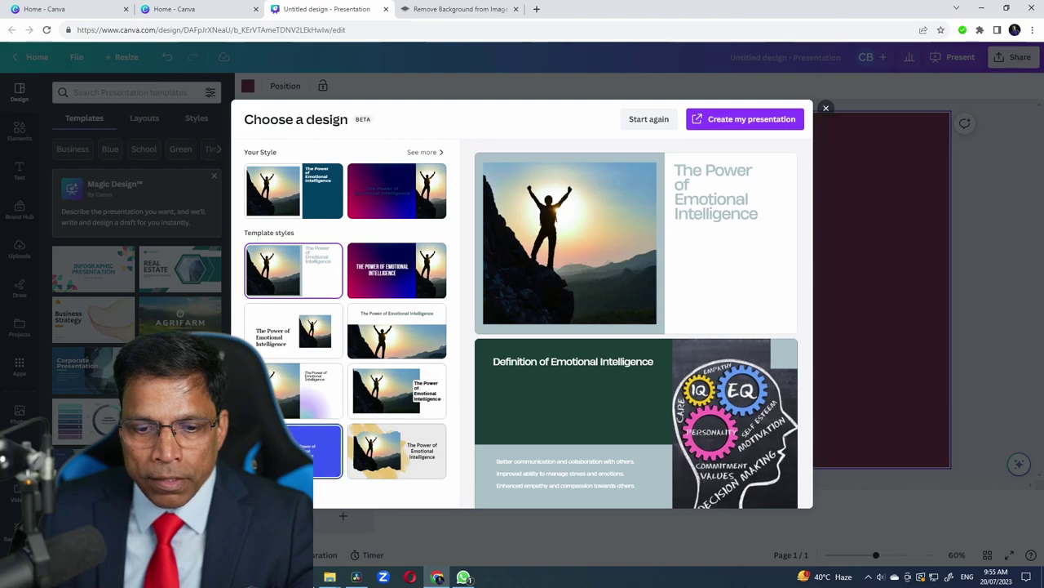
pyautogui.click(327, 453)
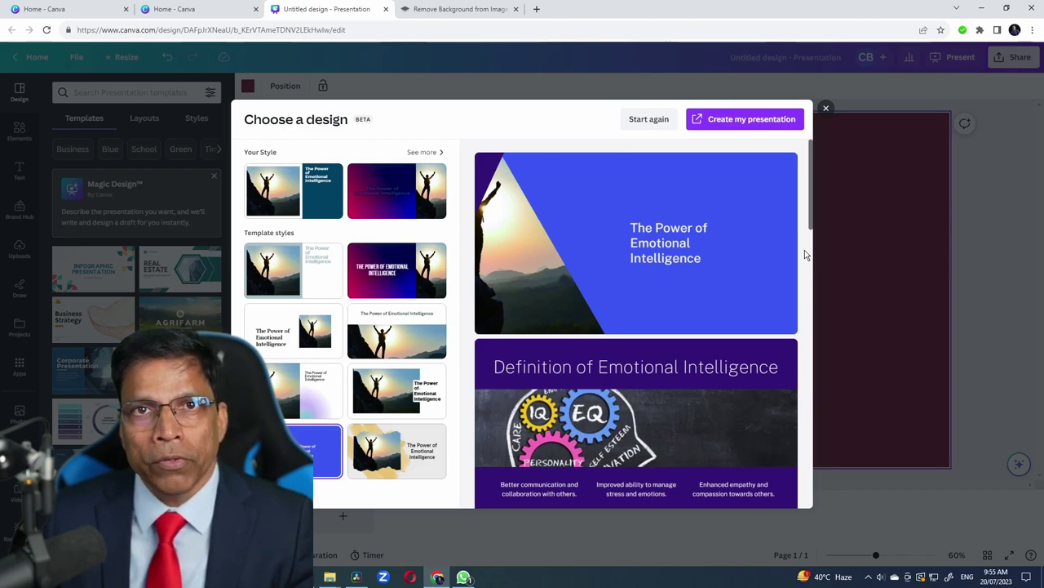
pyautogui.scroll(-4, 769, 240)
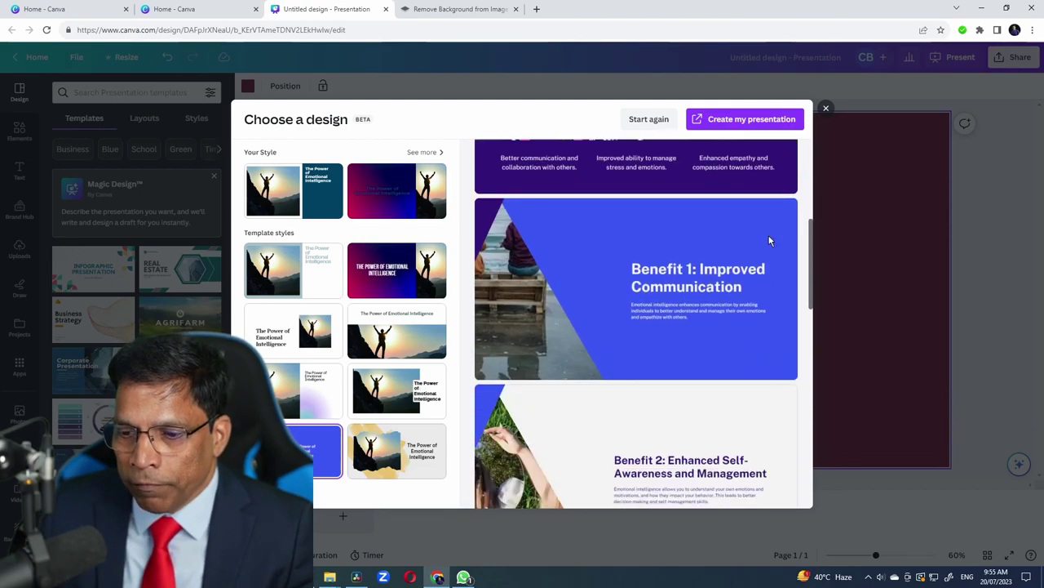
pyautogui.scroll(-8, 770, 241)
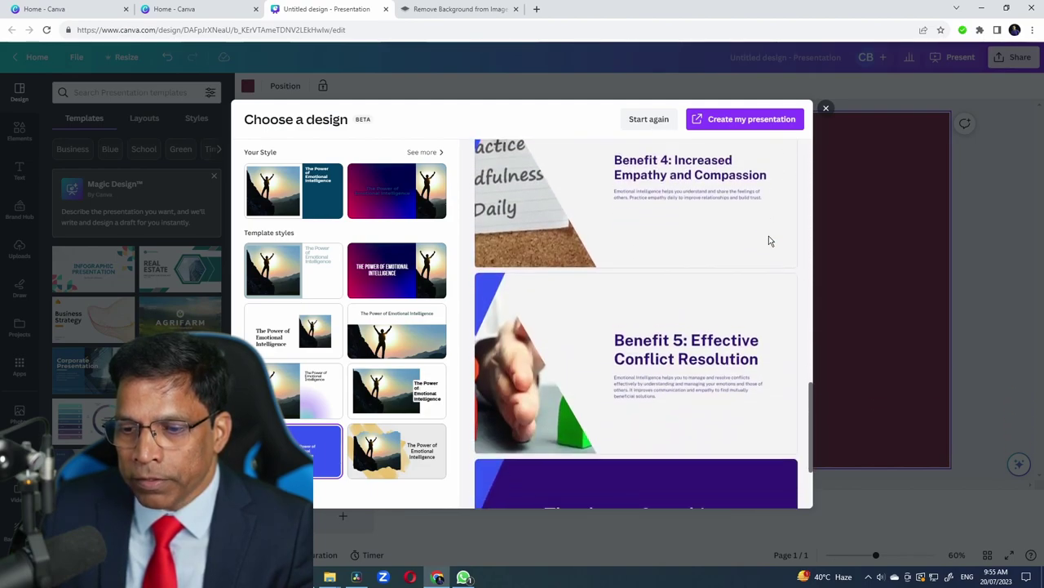
pyautogui.scroll(-2, 769, 241)
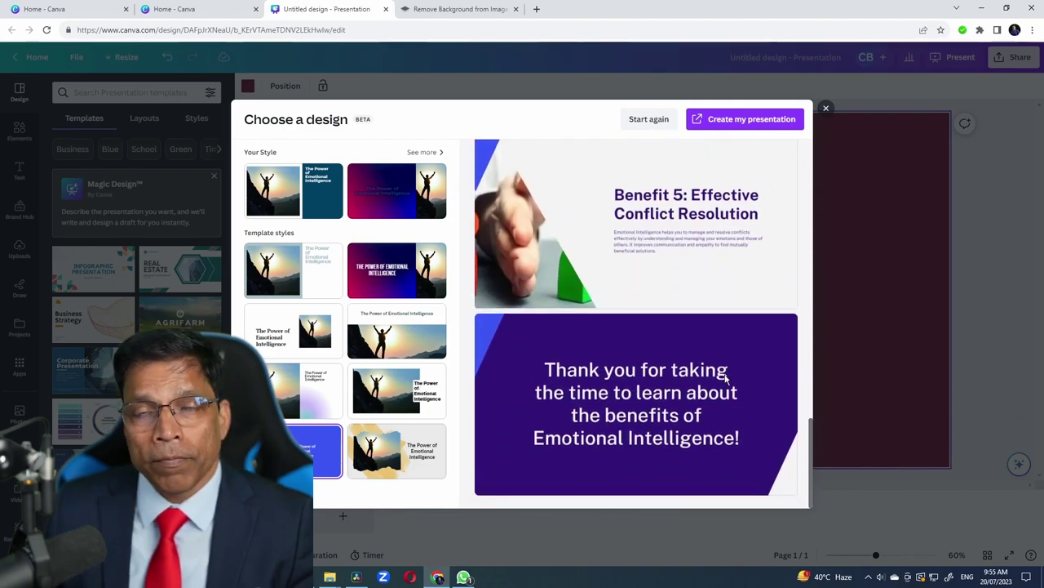
# Step: Create the eight-slide 'The Power of Emotional Intelligence' deck and append a blank ninth slide
pyautogui.click(751, 123)
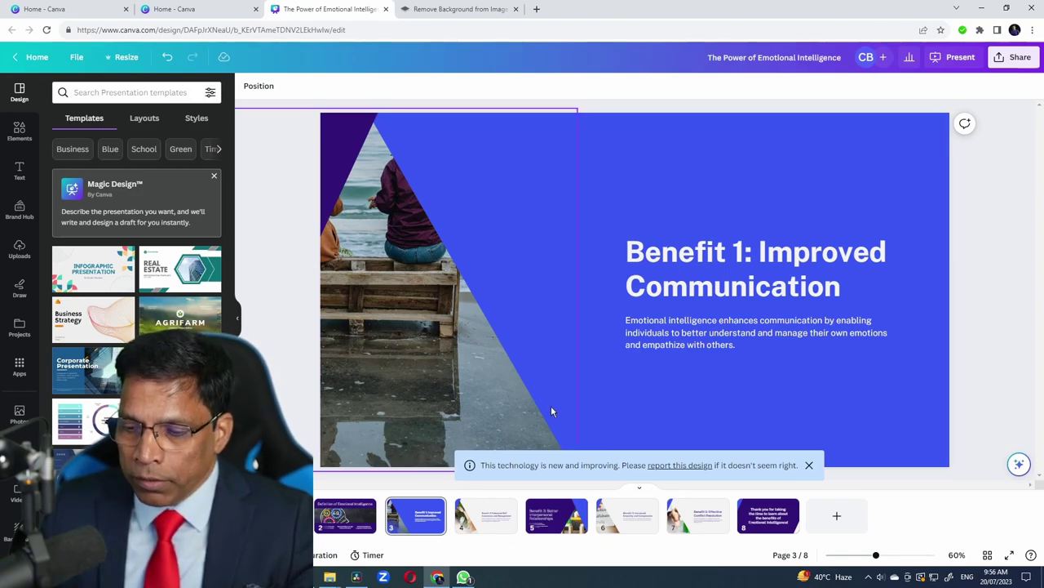
pyautogui.click(840, 511)
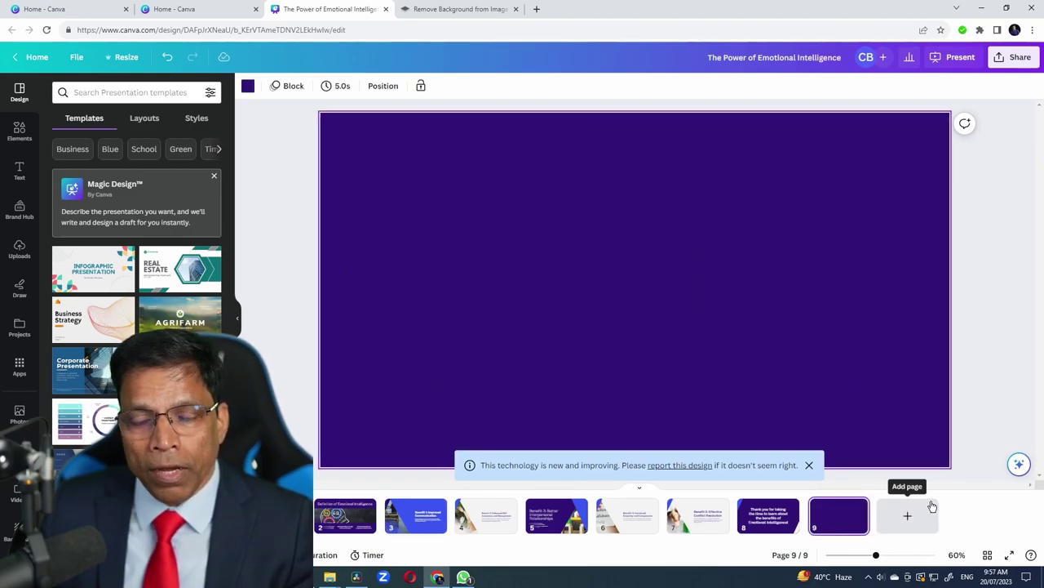
# Step: Generate Magic Write text on slide 9 from the prompt '3 steps to improve our Emotional Intelligence.'
pyautogui.click(1019, 464)
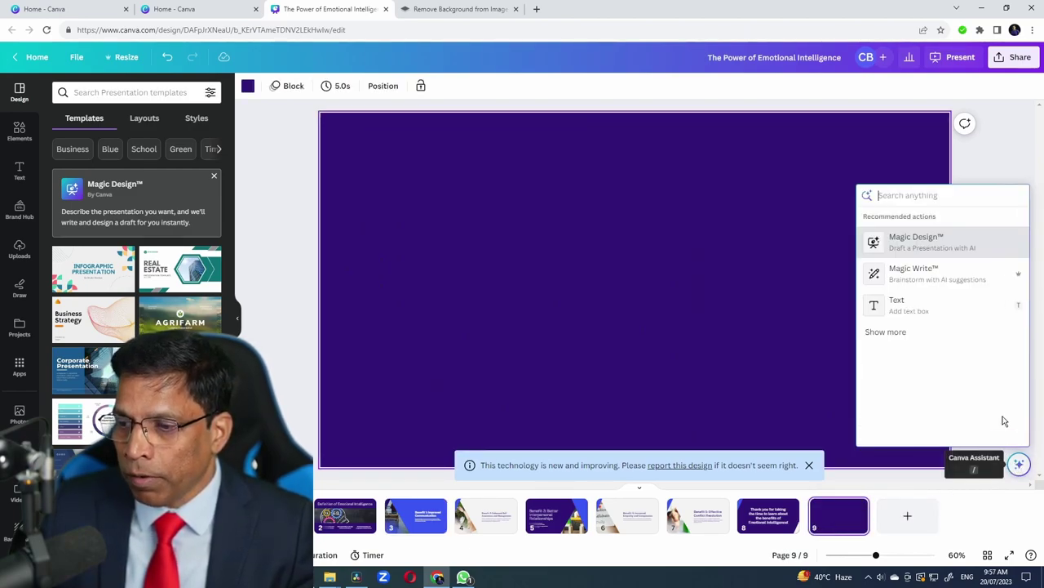
pyautogui.click(944, 275)
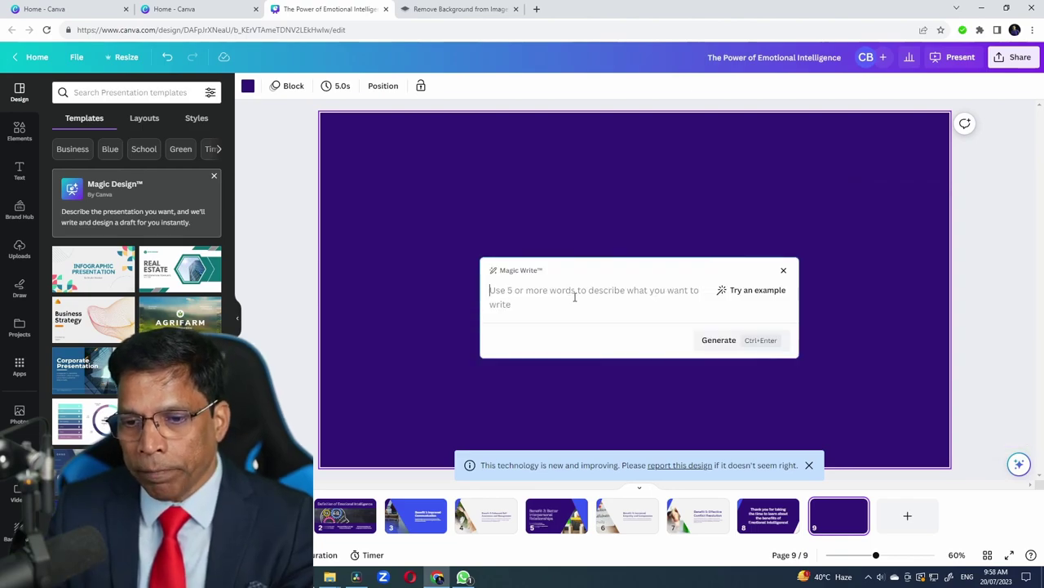
pyautogui.write('3 steps to improve our Emotional In')
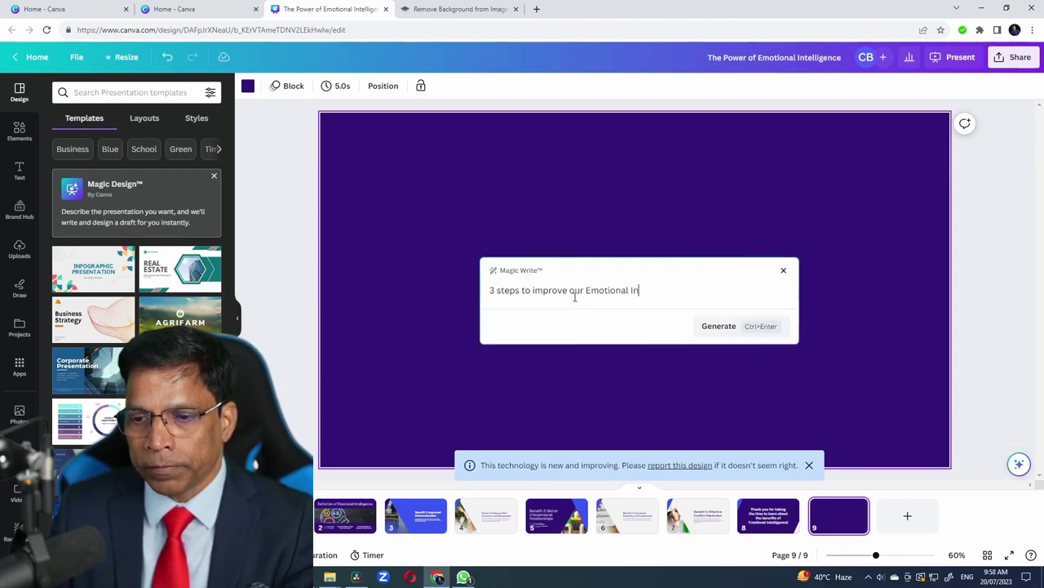
pyautogui.write('telligence.')
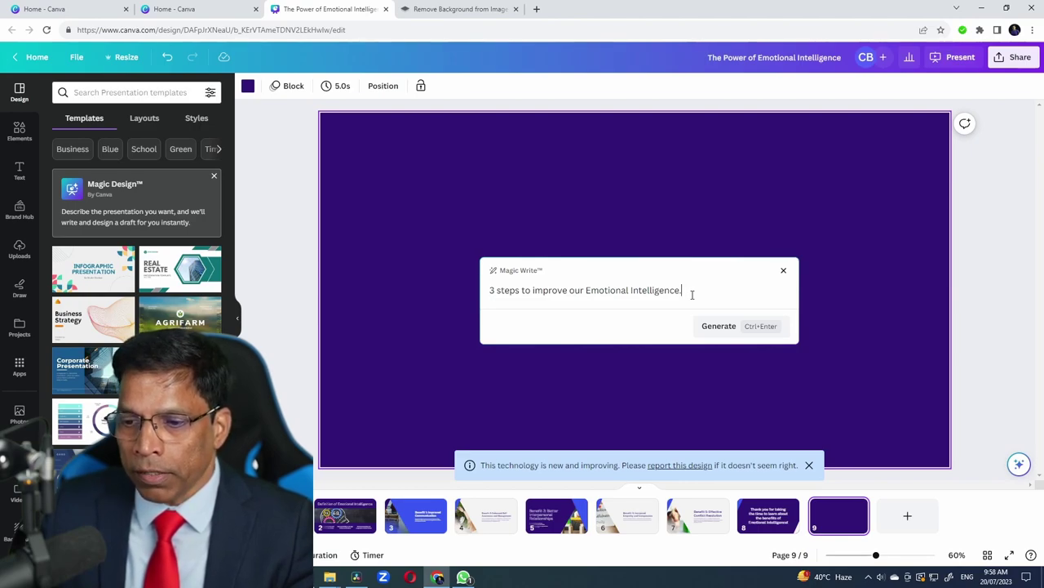
pyautogui.click(705, 329)
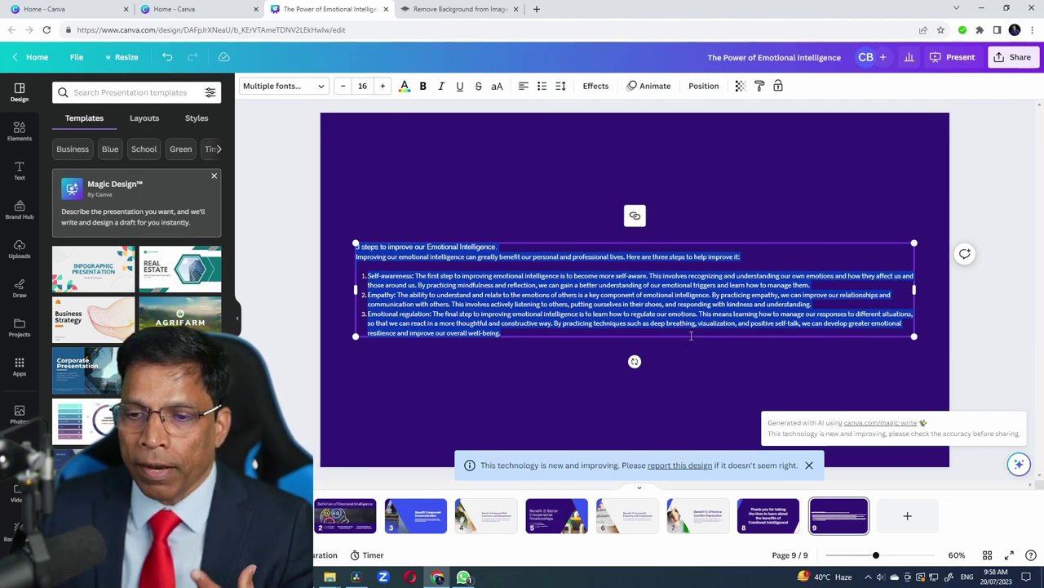
# Step: Narrow the slide 9 text box, then scale it to about 22-point type spanning most of the slide
pyautogui.moveTo(914, 289); pyautogui.dragTo(707, 313)
pyautogui.moveTo(707, 383); pyautogui.dragTo(966, 424)
pyautogui.click(635, 274)
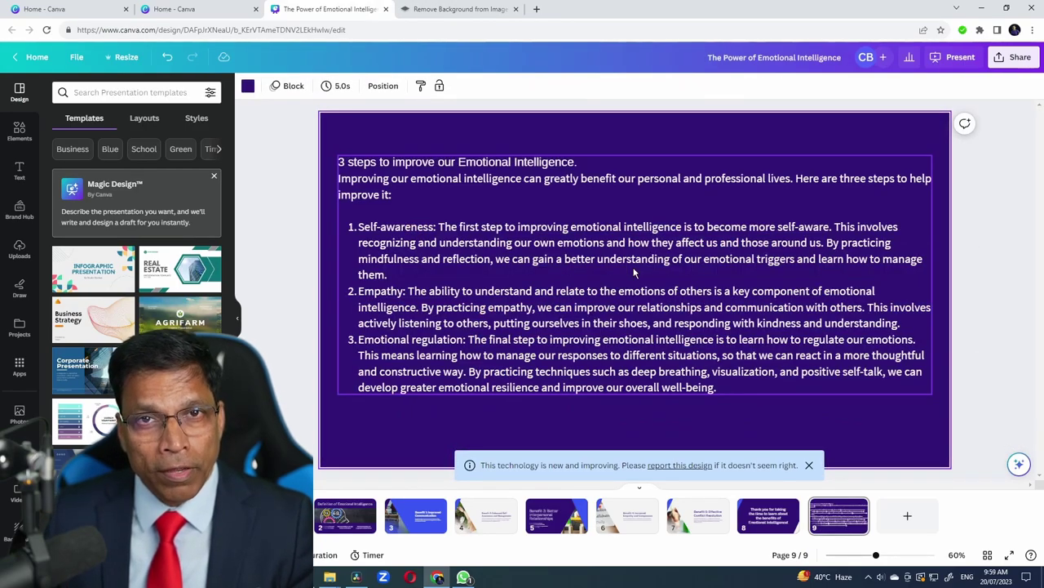